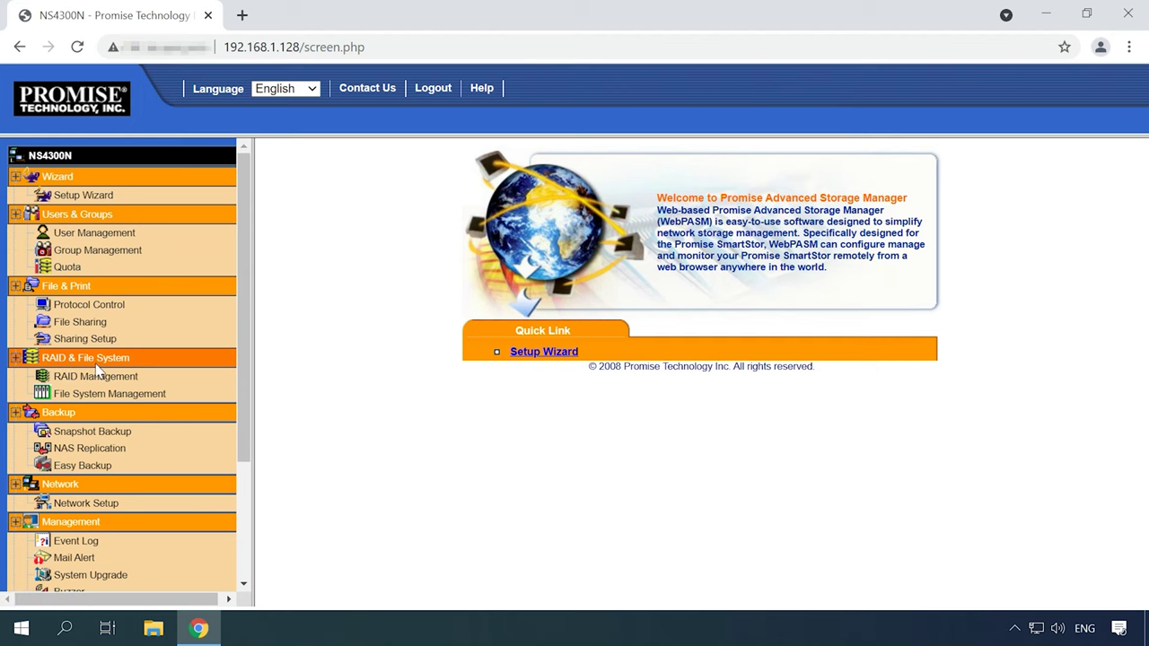
# - Review VOLUME1's volume and RAID-level migration options in RAID Management without changing them
pyautogui.click(104, 380)
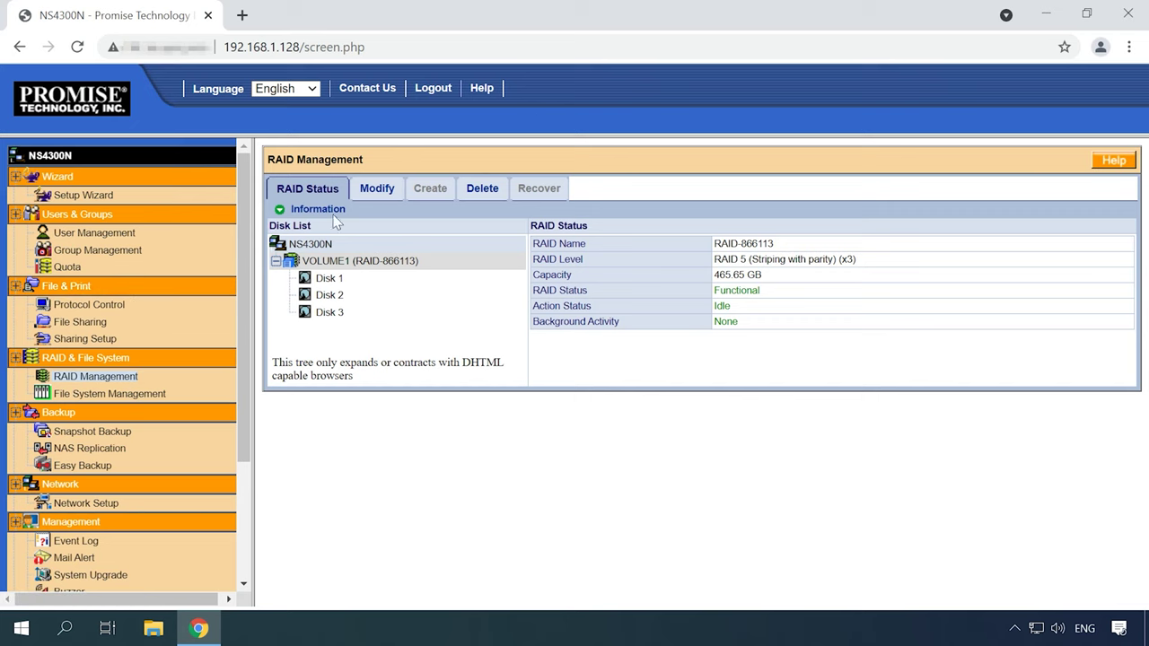
pyautogui.click(378, 188)
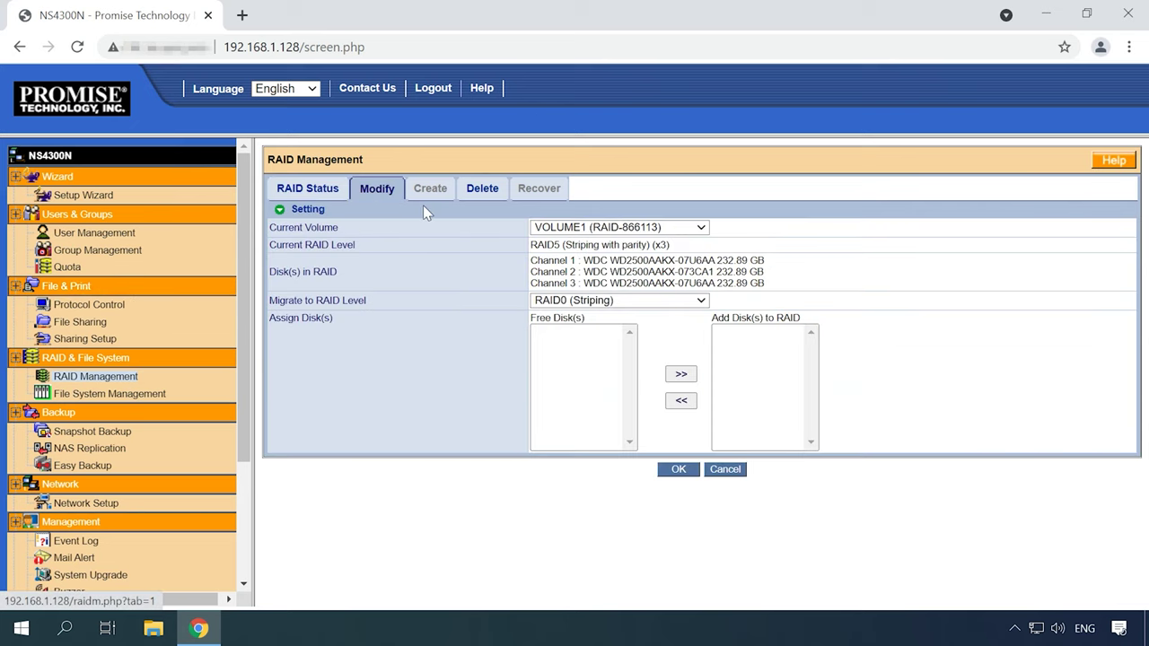
pyautogui.click(698, 228)
pyautogui.click(696, 229)
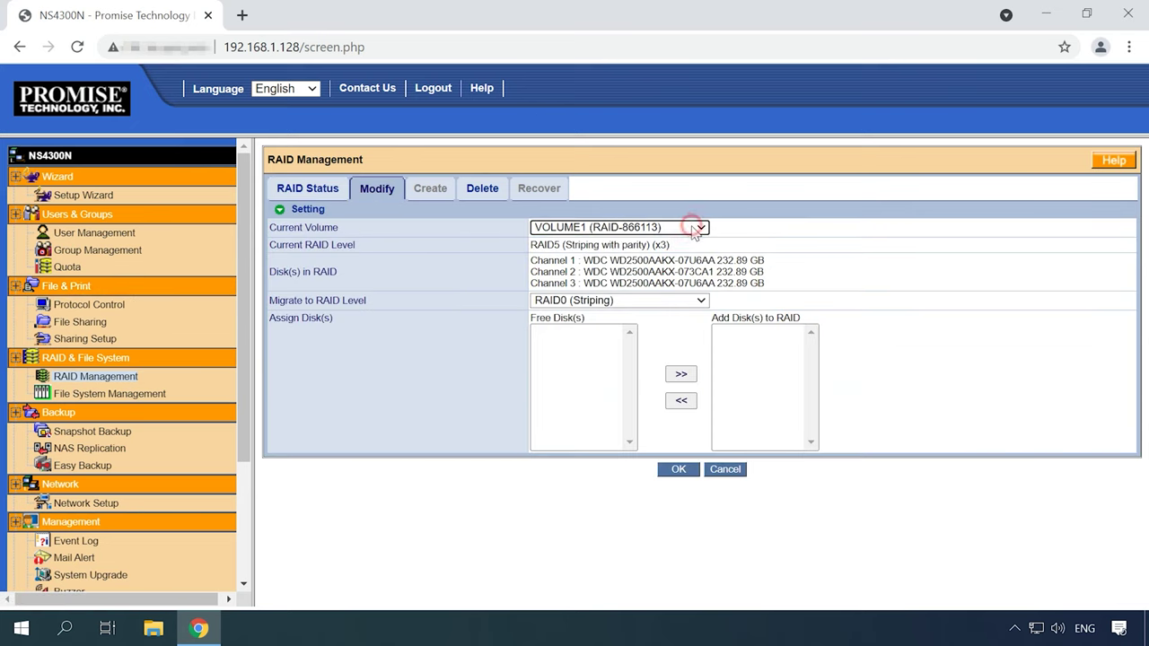
pyautogui.click(691, 301)
pyautogui.click(688, 301)
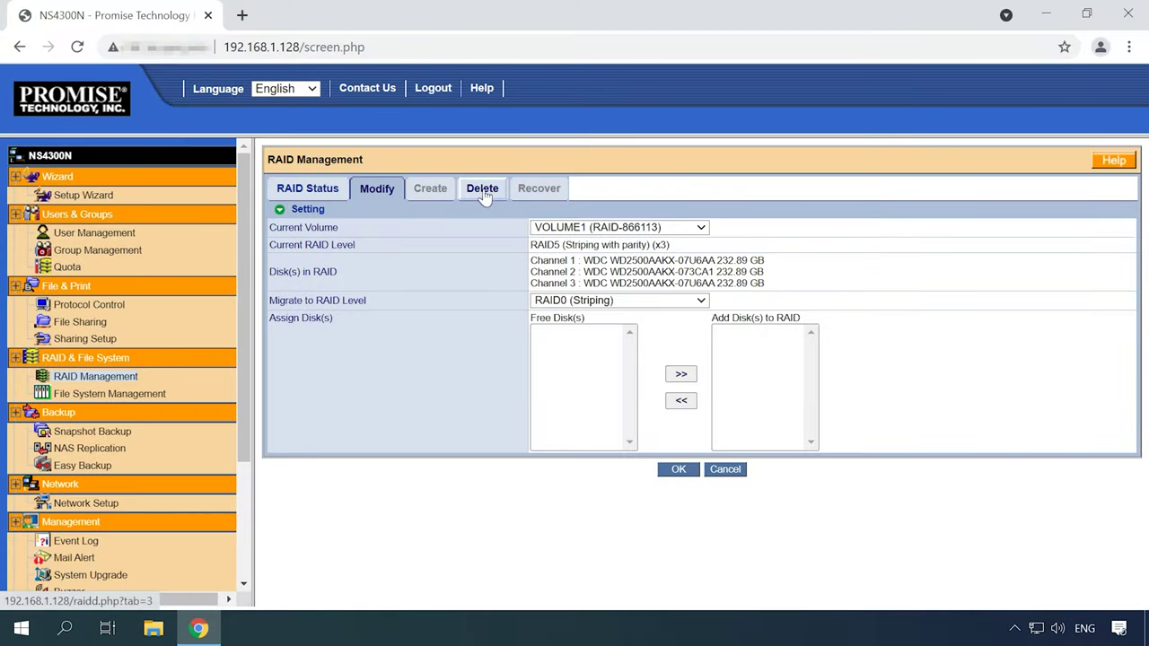
pyautogui.click(485, 193)
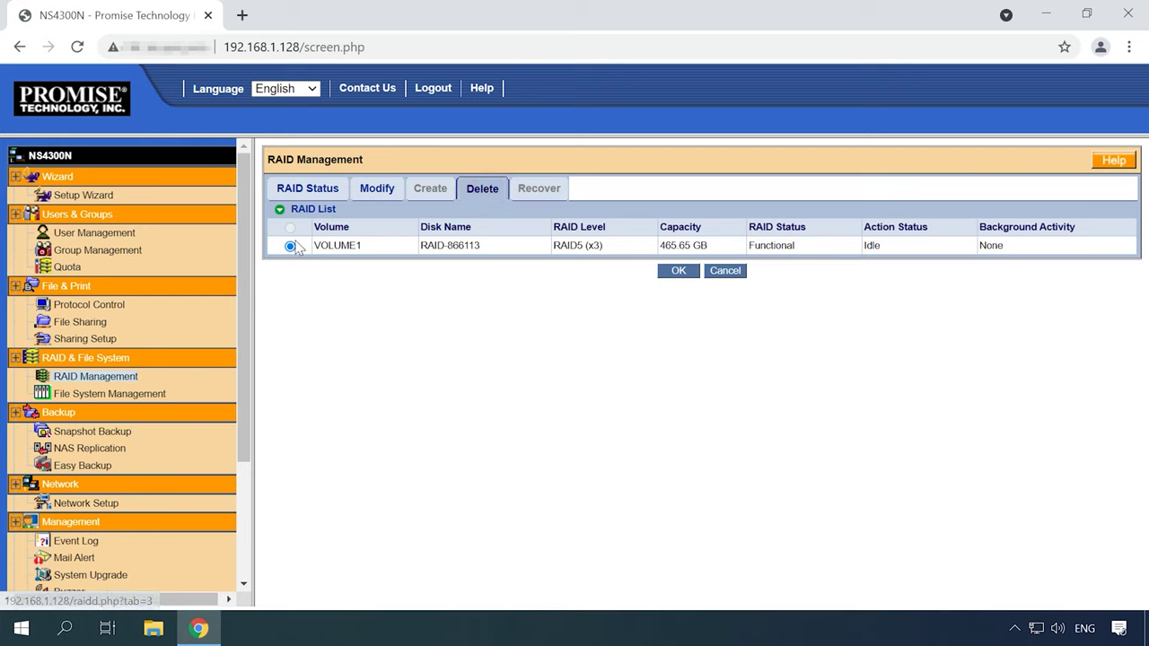
# - Delete VOLUME1 and confirm the data-loss prompt, freeing Disks 1, 2 and 3
pyautogui.click(290, 246)
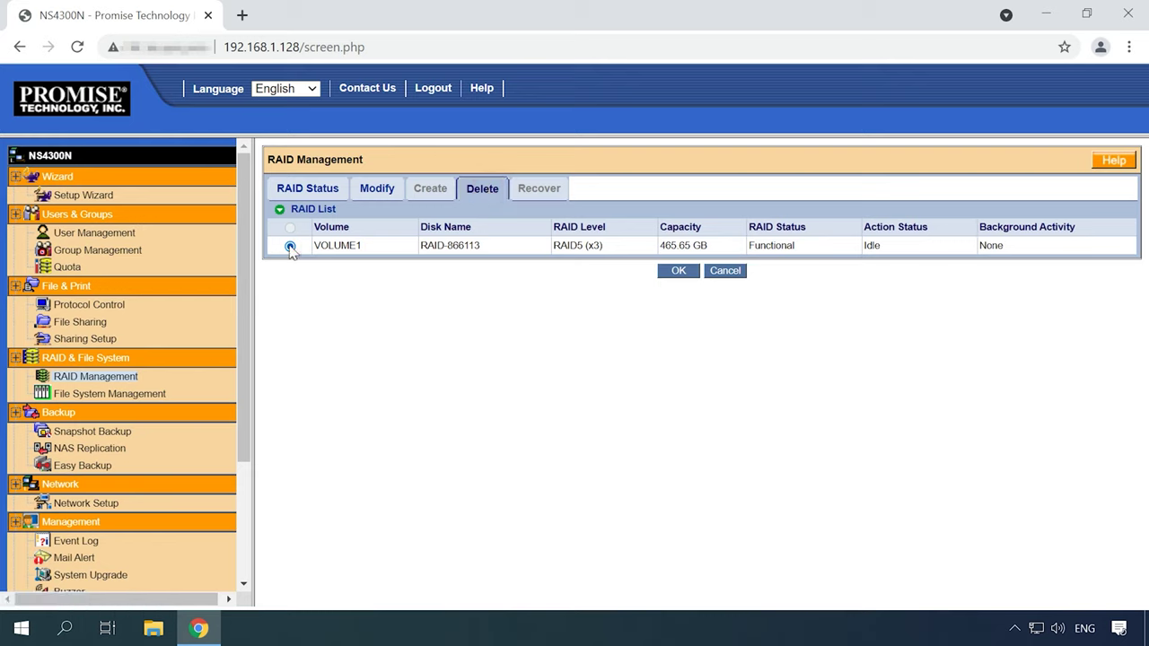
pyautogui.click(680, 272)
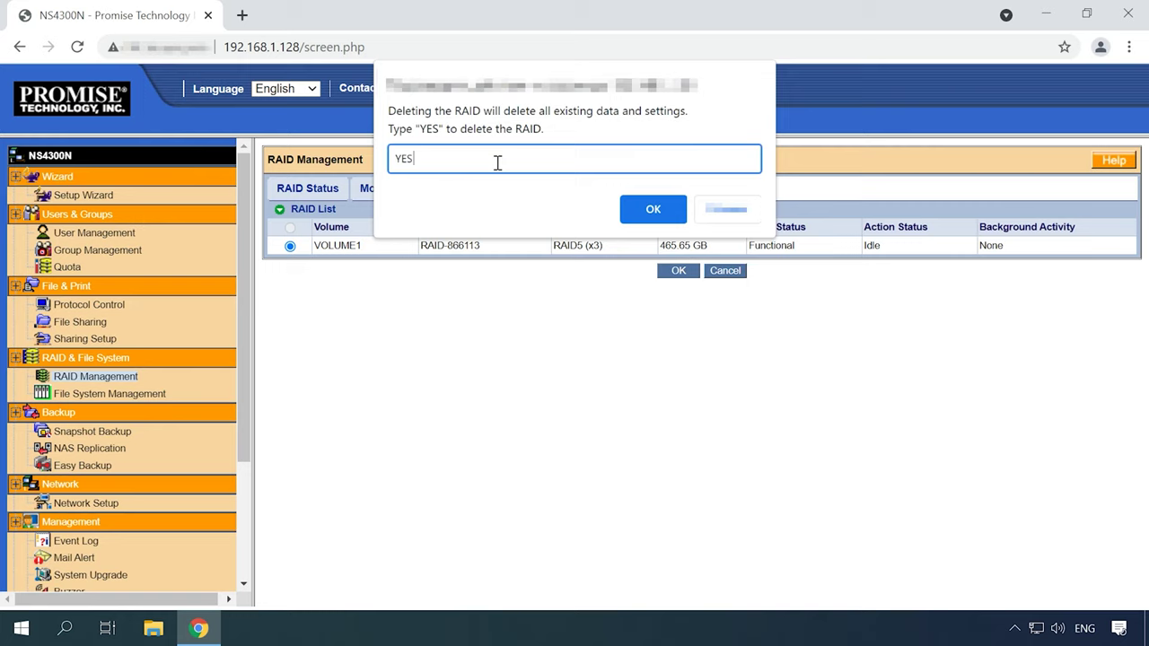
pyautogui.click(656, 212)
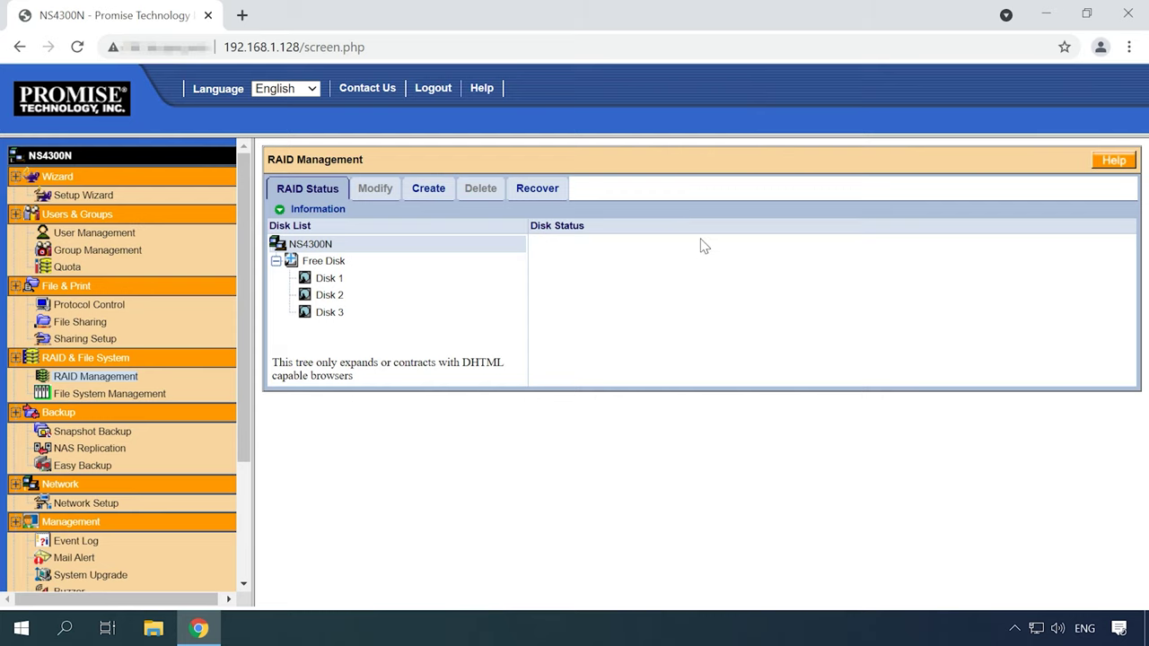
pyautogui.click(426, 195)
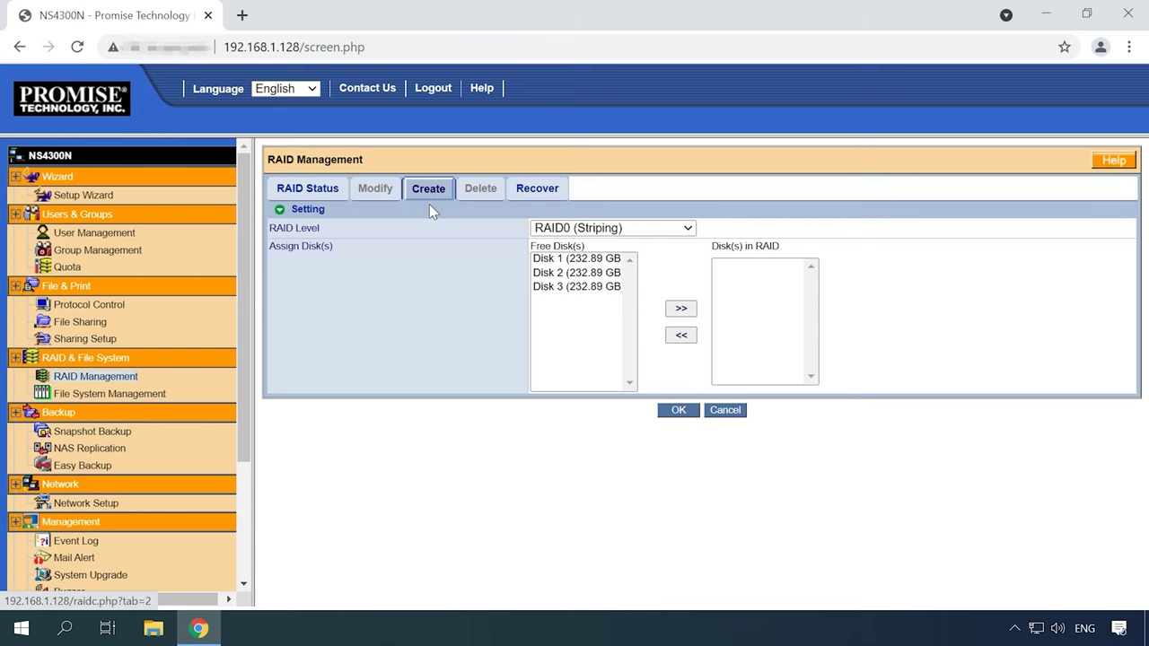
# - Create a RAID5 (striping with parity) volume from Disks 1, 2 and 3
pyautogui.click(669, 230)
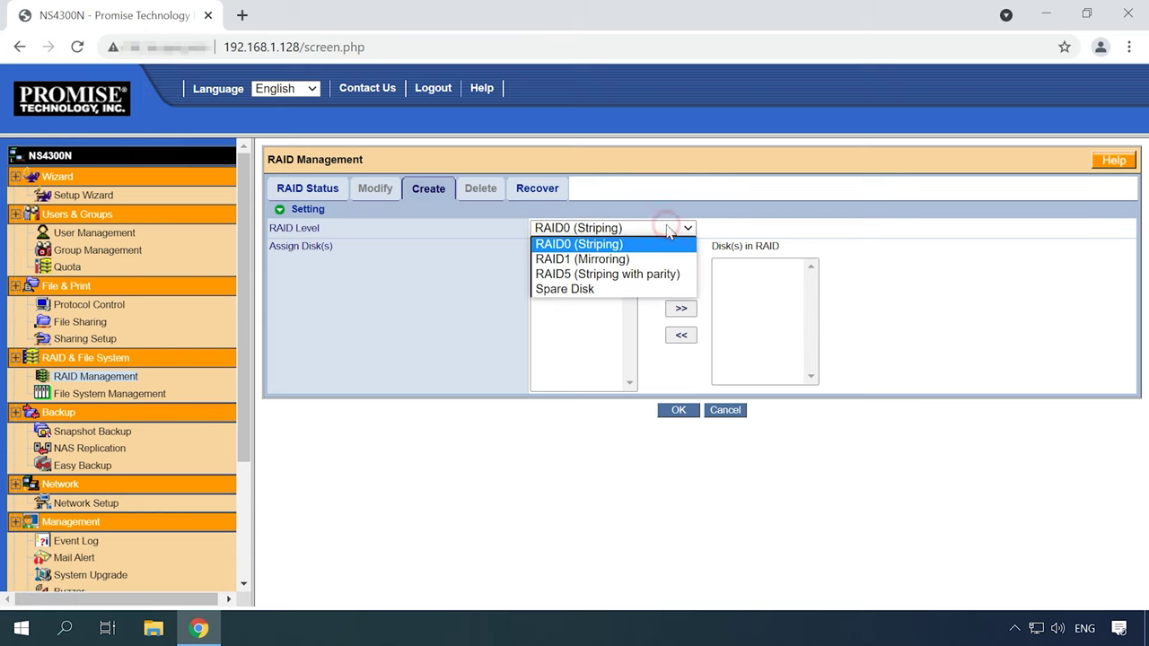
pyautogui.click(597, 272)
pyautogui.click(576, 259)
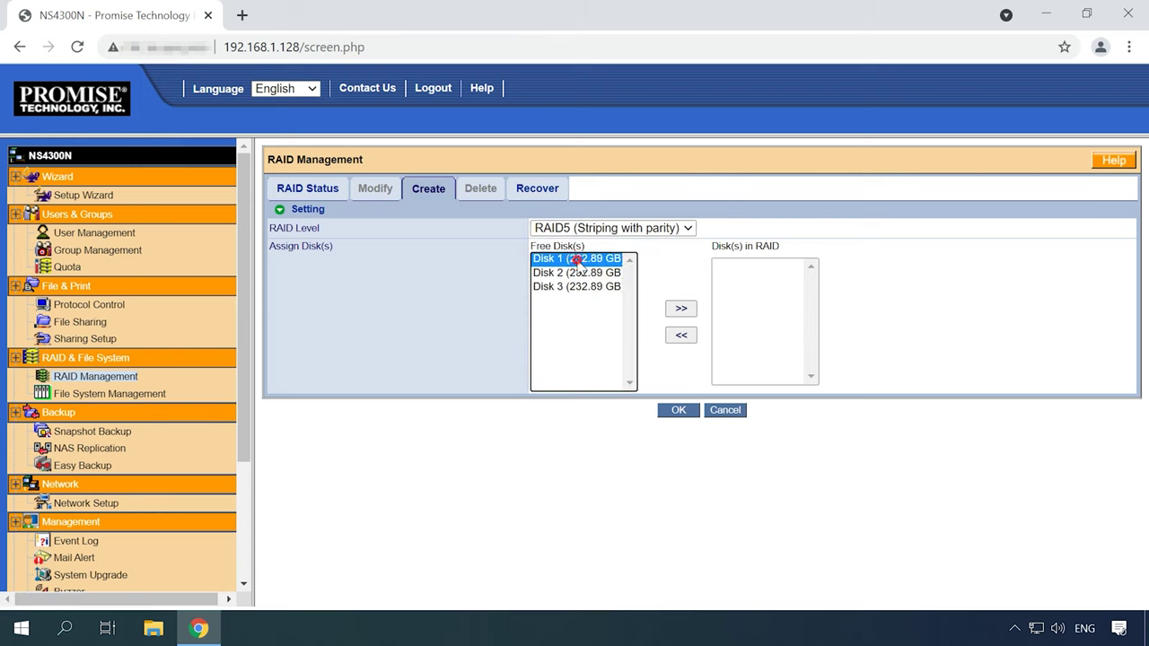
pyautogui.click(675, 310)
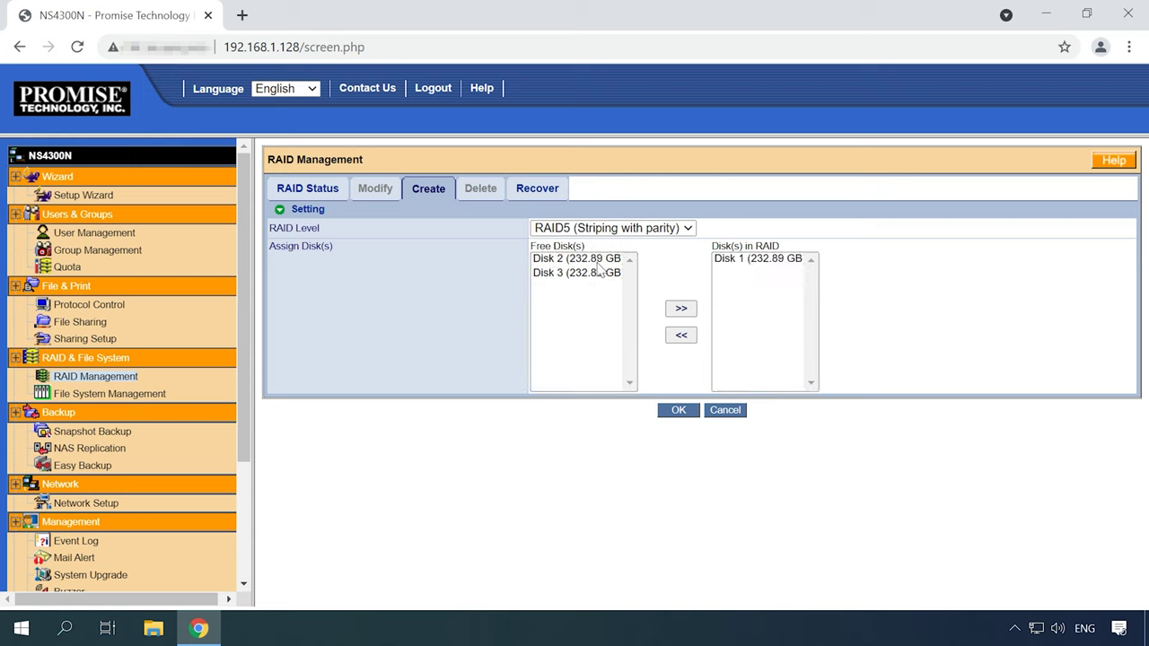
pyautogui.click(594, 259)
pyautogui.click(675, 309)
pyautogui.click(568, 259)
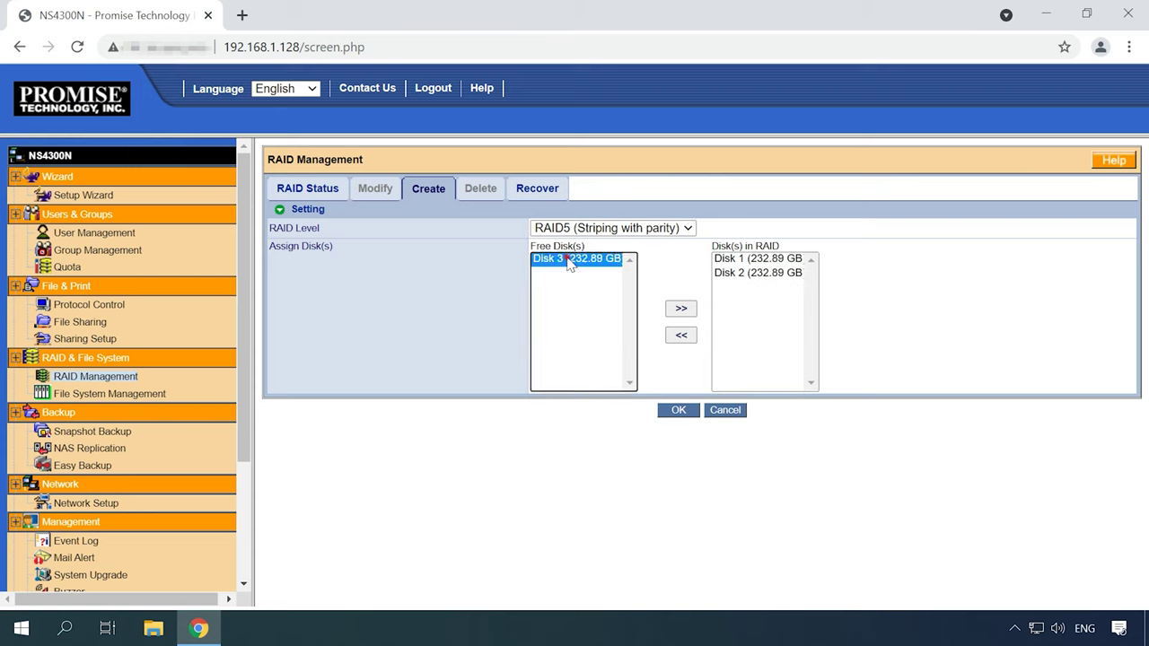
pyautogui.click(674, 309)
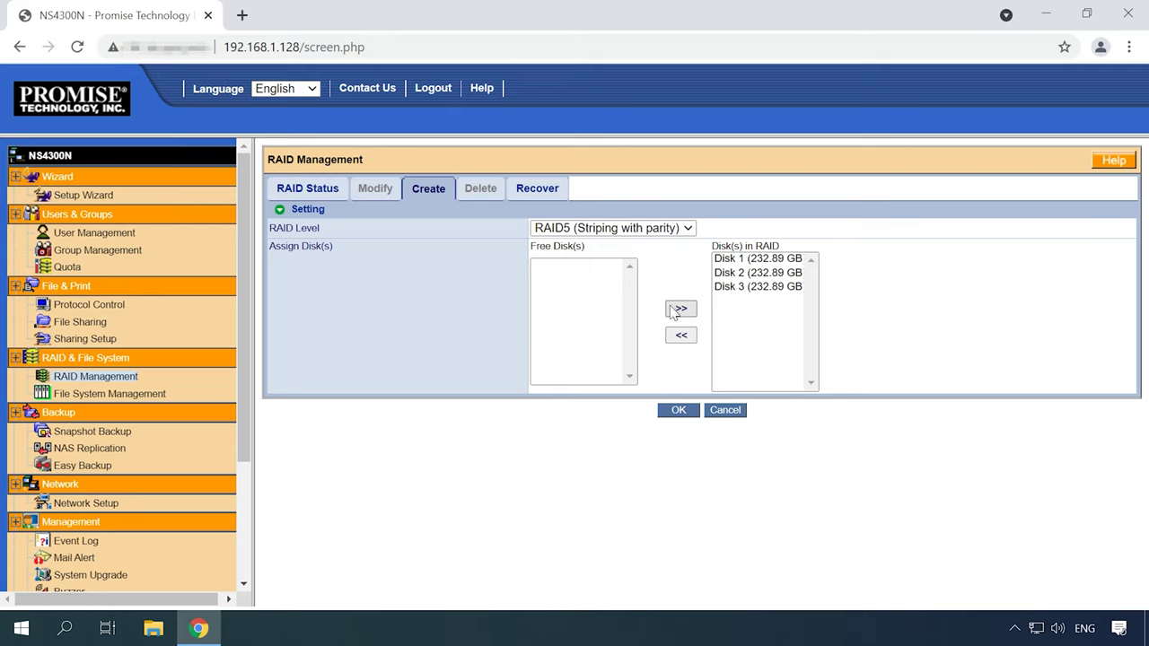
pyautogui.click(679, 414)
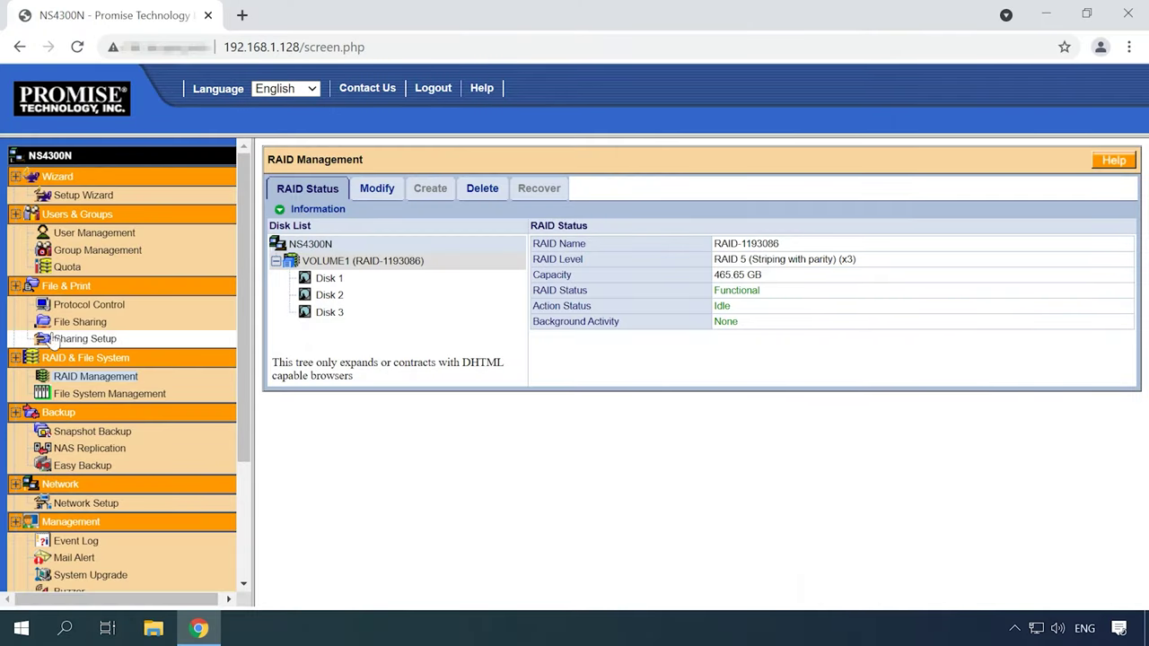
pyautogui.click(77, 327)
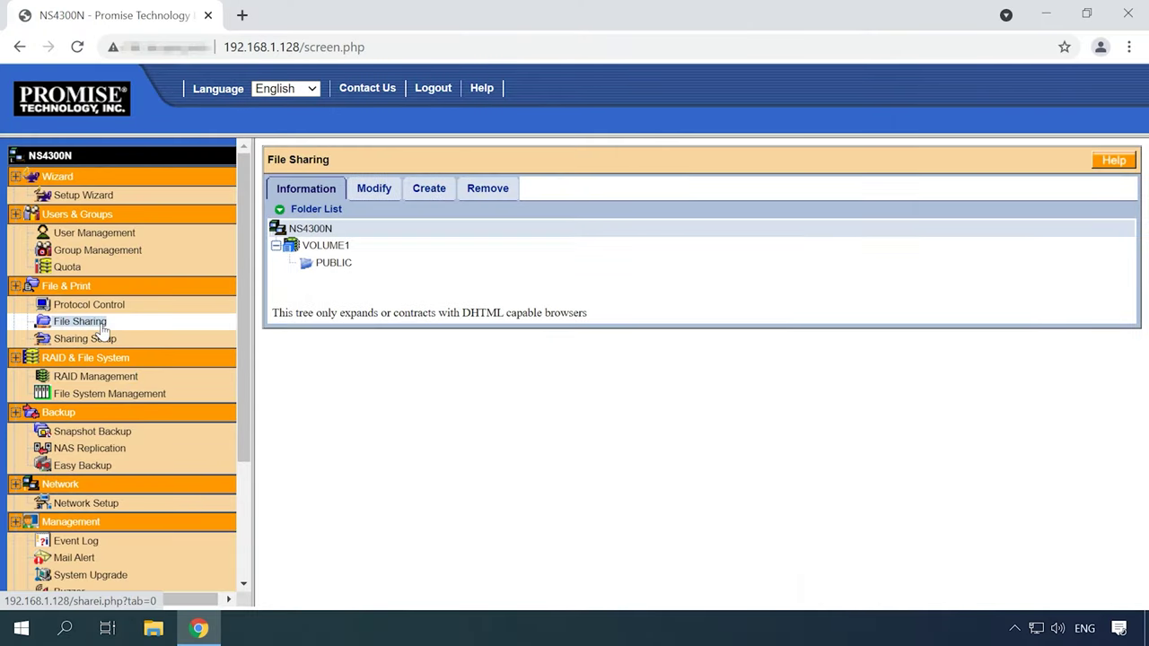
# - Create shared folder MULTIMEDIA on VOLUME1 with Windows and FTP sharing enabled
pyautogui.click(431, 191)
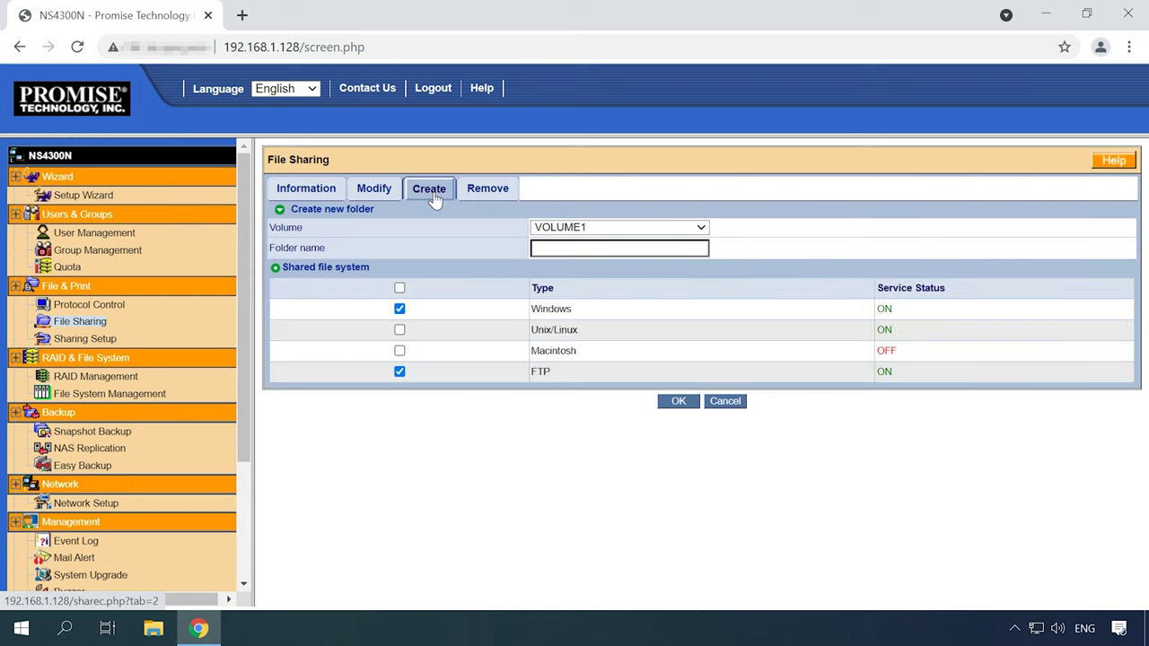
pyautogui.click(651, 226)
pyautogui.click(651, 226)
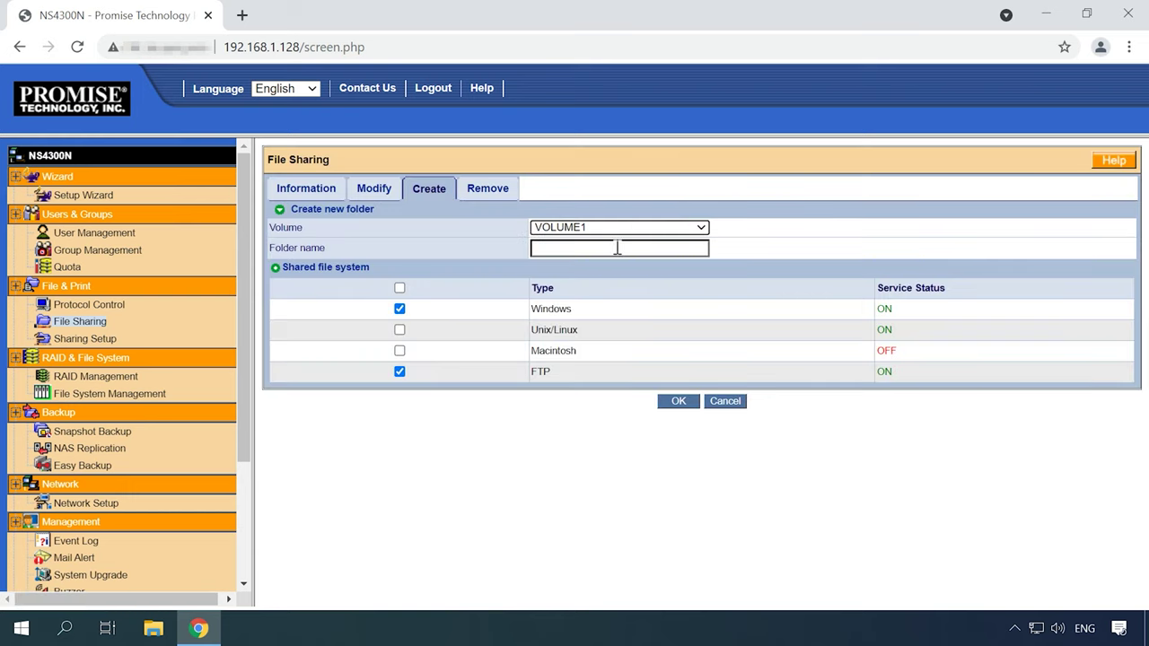
pyautogui.click(617, 248)
pyautogui.click(588, 278)
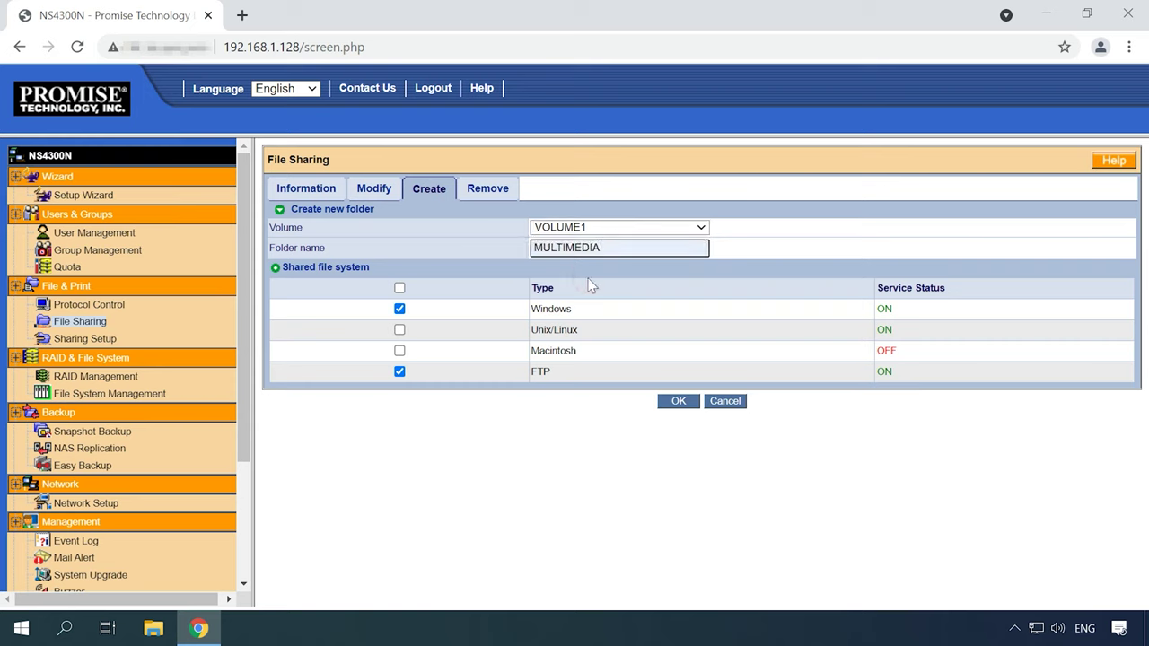
pyautogui.click(399, 309)
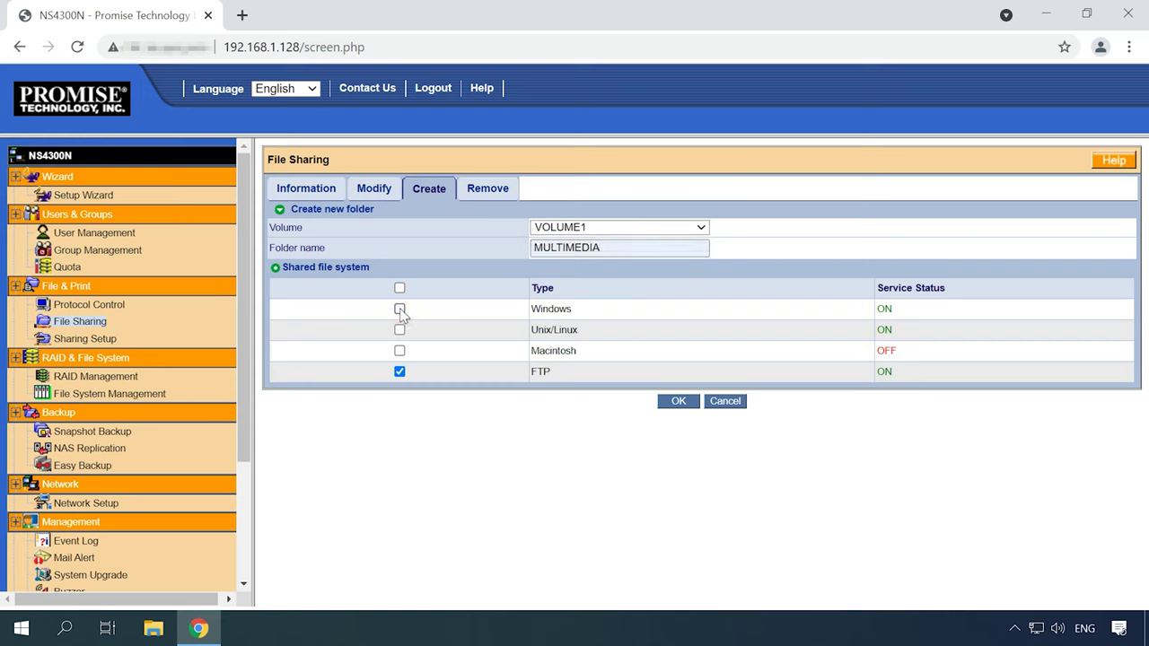
pyautogui.click(399, 309)
pyautogui.click(679, 402)
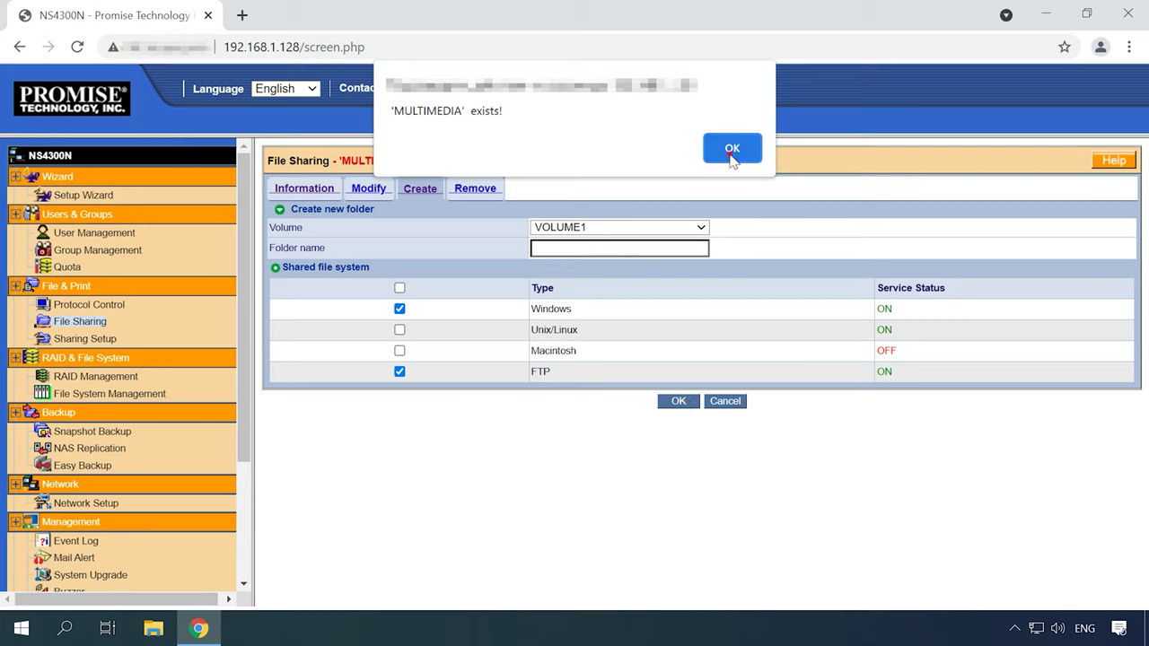
pyautogui.click(733, 150)
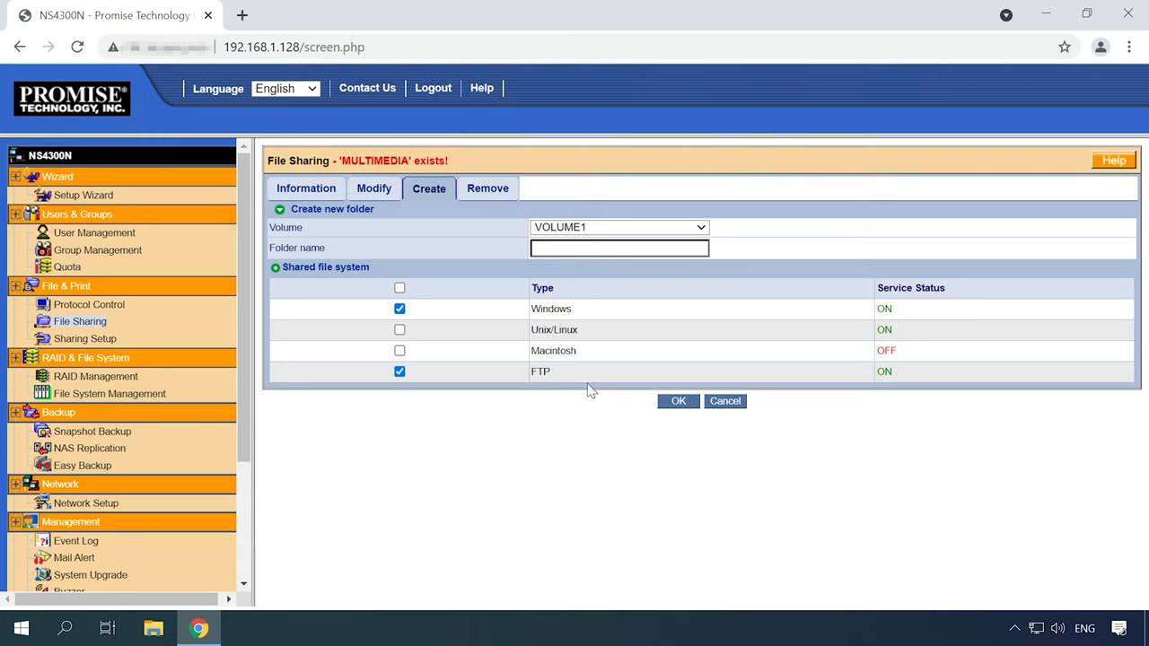
pyautogui.click(308, 194)
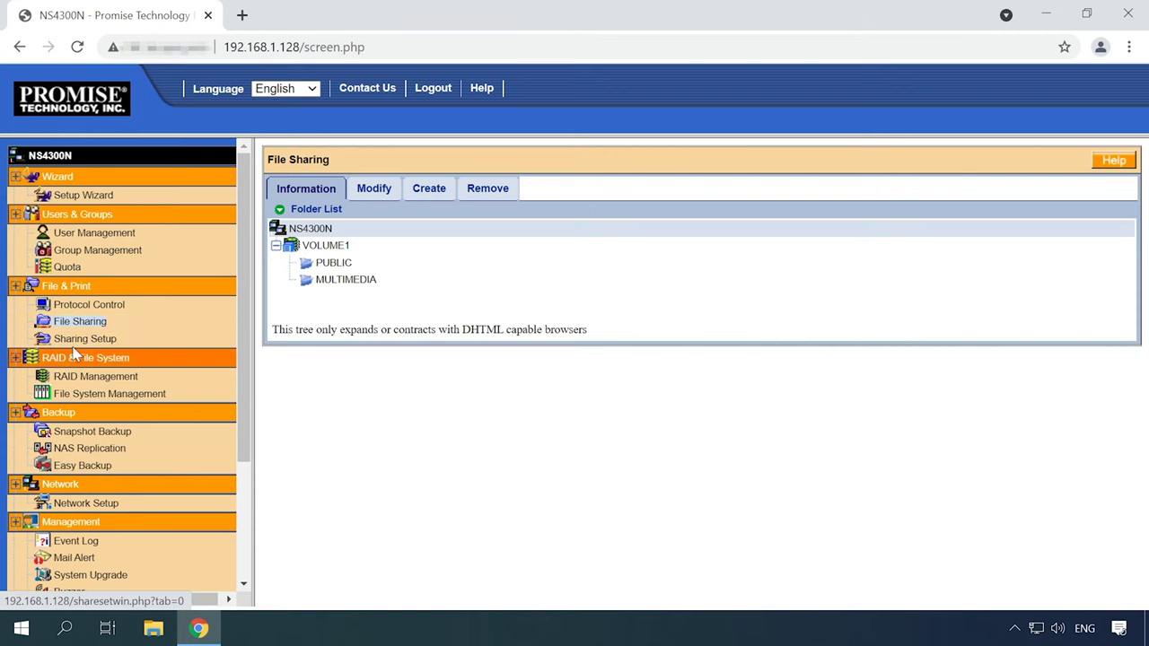
# - Give guest Read-Write access to VOLUME1's MULTIMEDIA folder in Sharing Setup
pyautogui.click(92, 344)
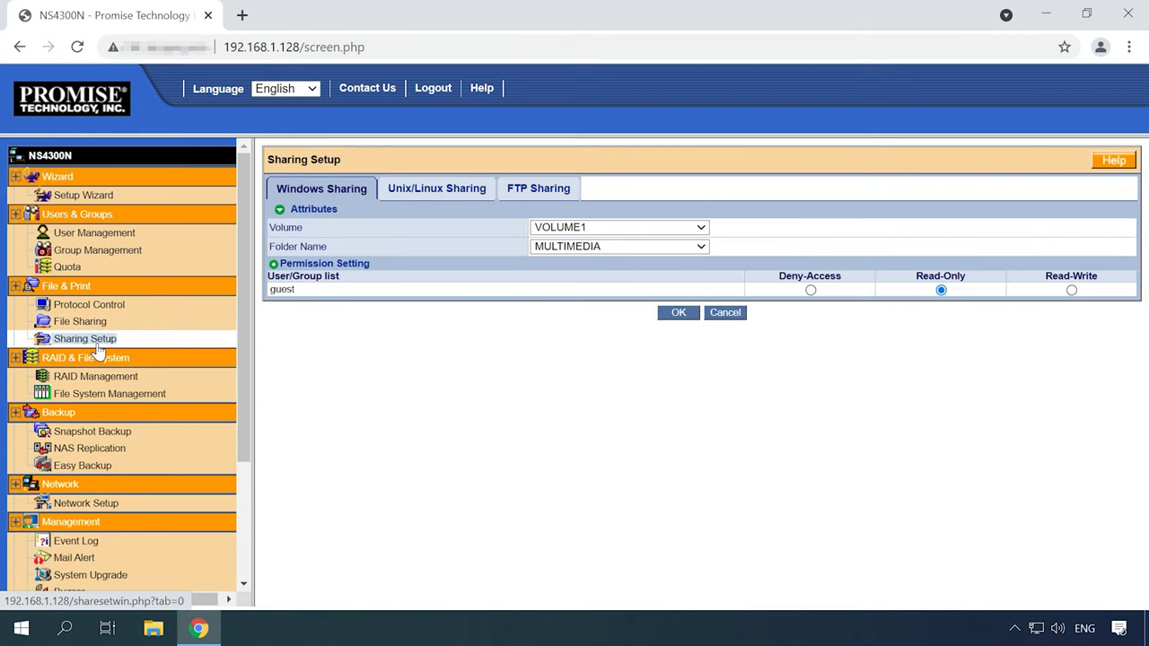
pyautogui.click(701, 227)
pyautogui.click(699, 227)
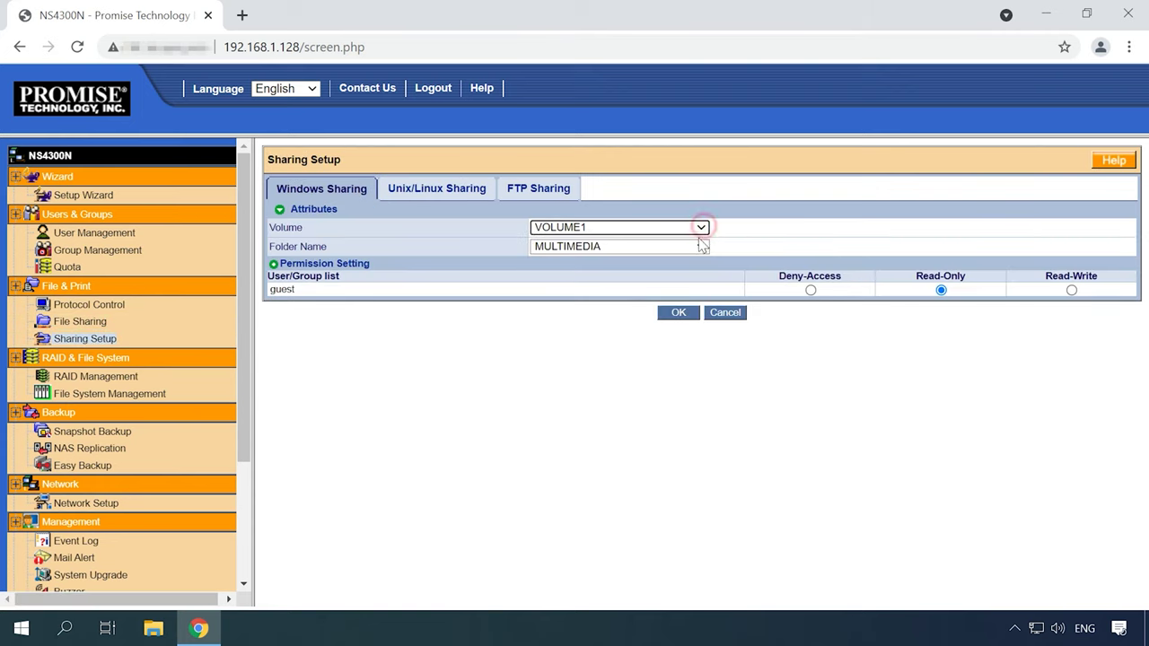
pyautogui.click(699, 247)
pyautogui.click(698, 249)
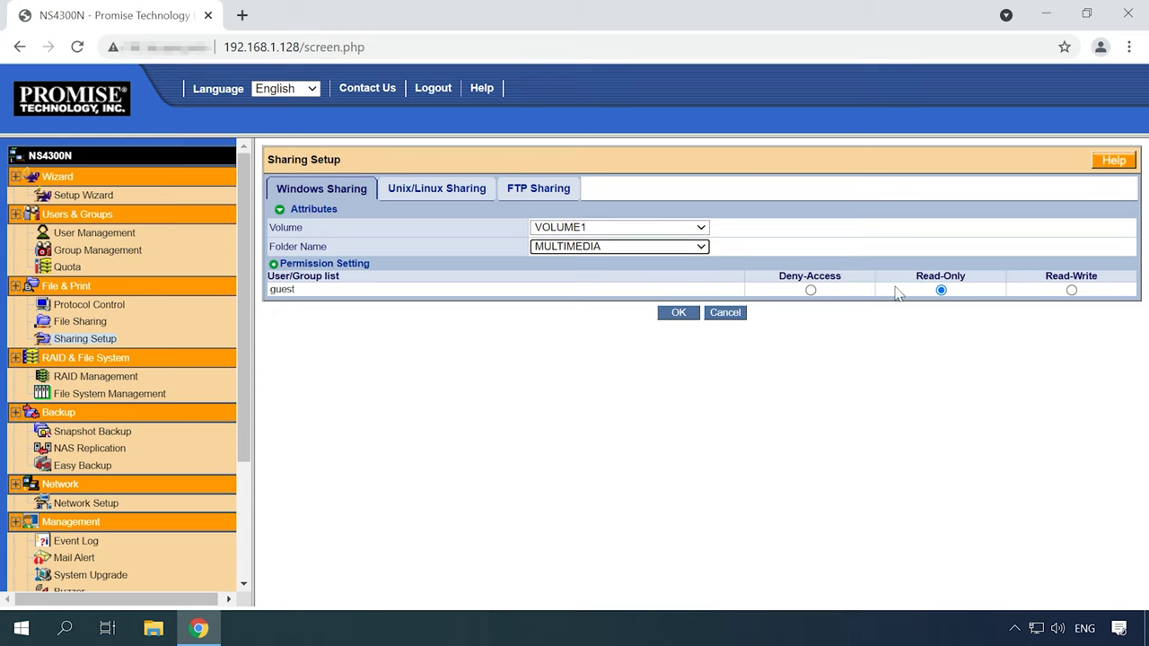
pyautogui.click(1071, 289)
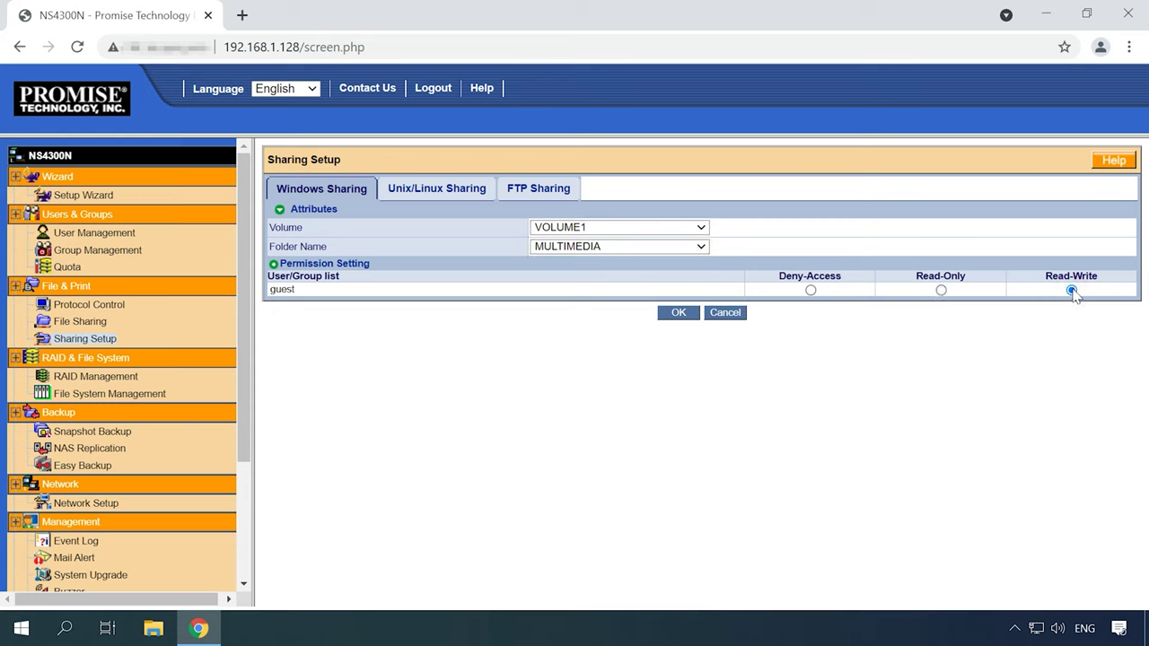
pyautogui.click(680, 314)
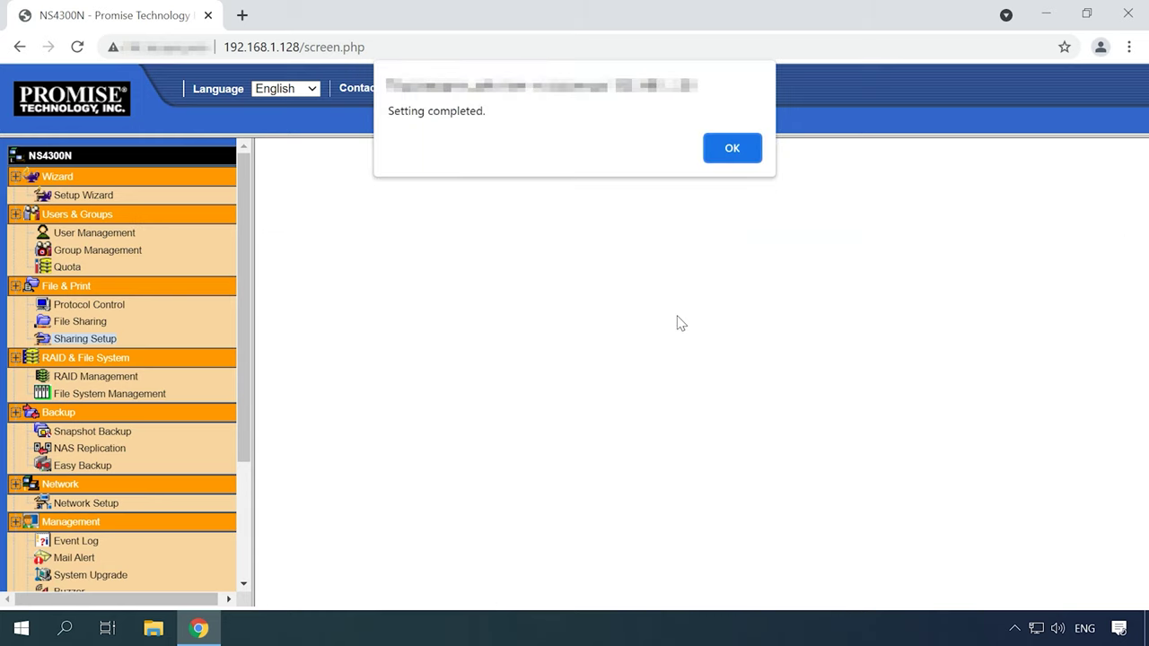
pyautogui.click(738, 150)
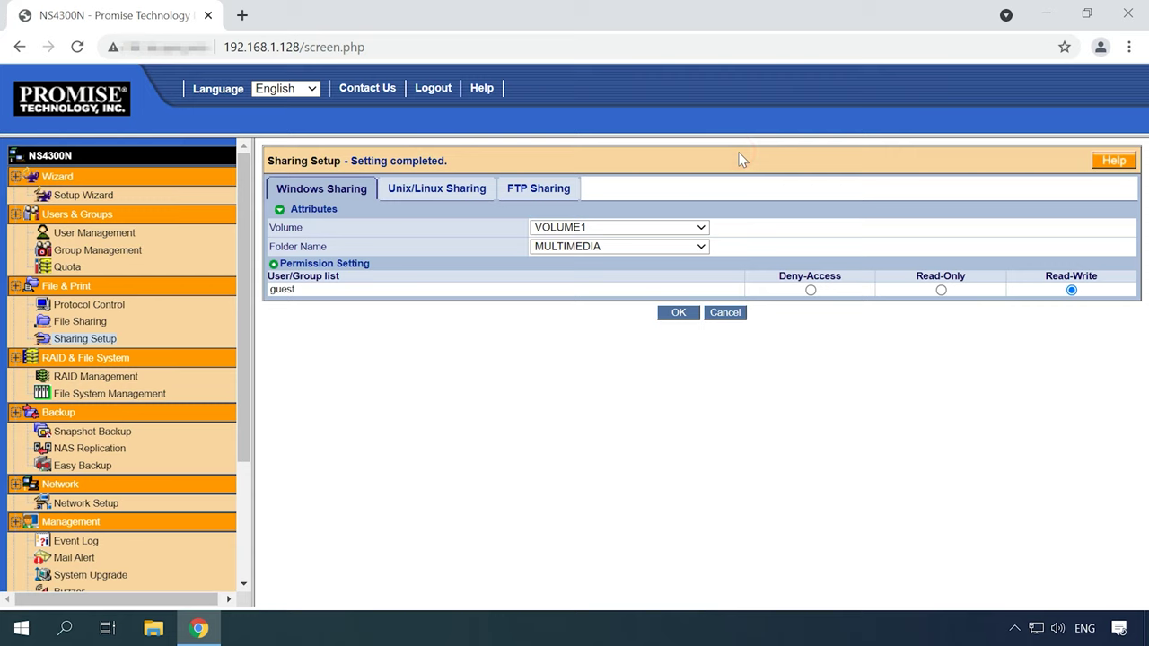
pyautogui.click(90, 308)
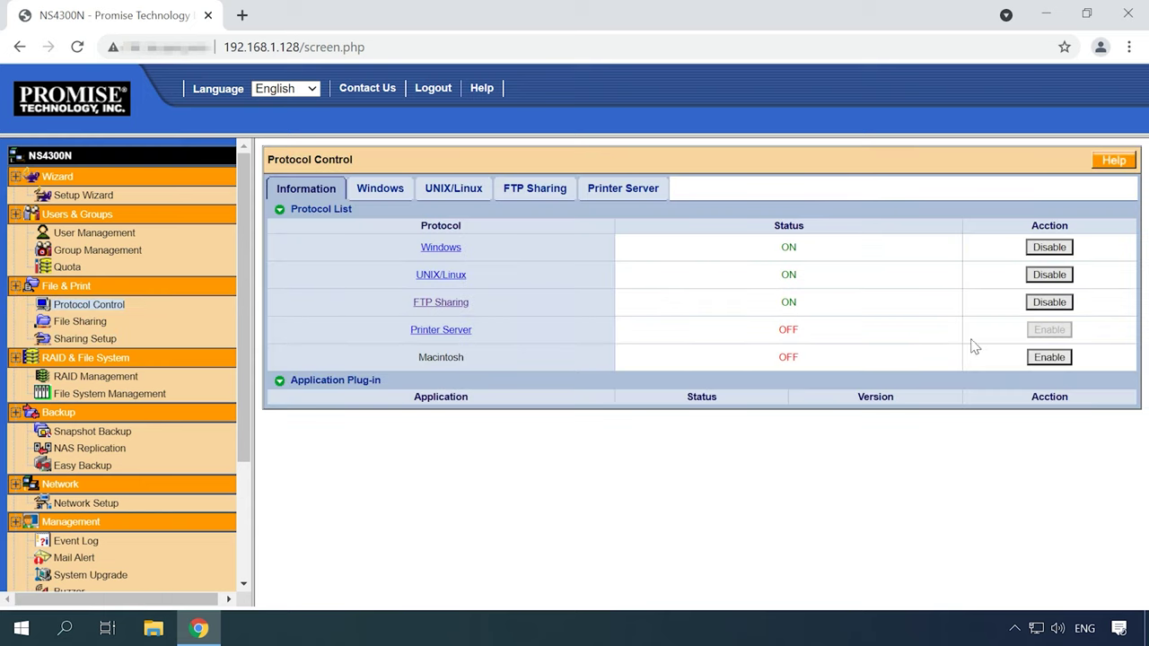
# - Turn on Macintosh file sharing and bring up the FTP Sharing settings
pyautogui.click(1046, 359)
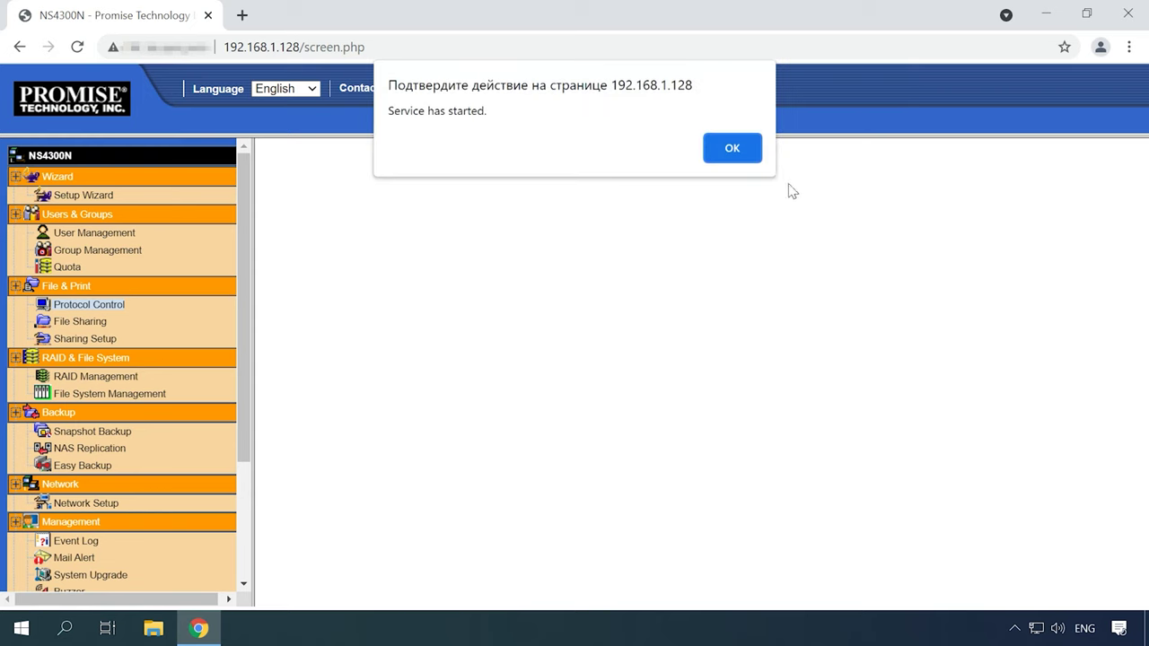
pyautogui.click(733, 149)
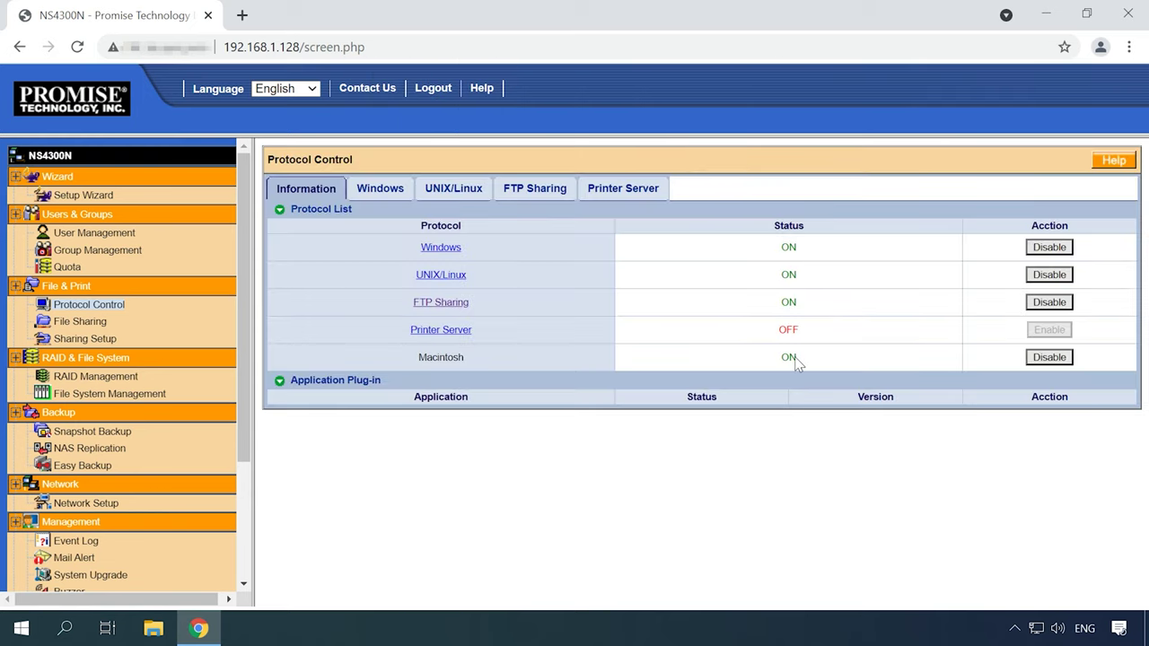
pyautogui.click(545, 196)
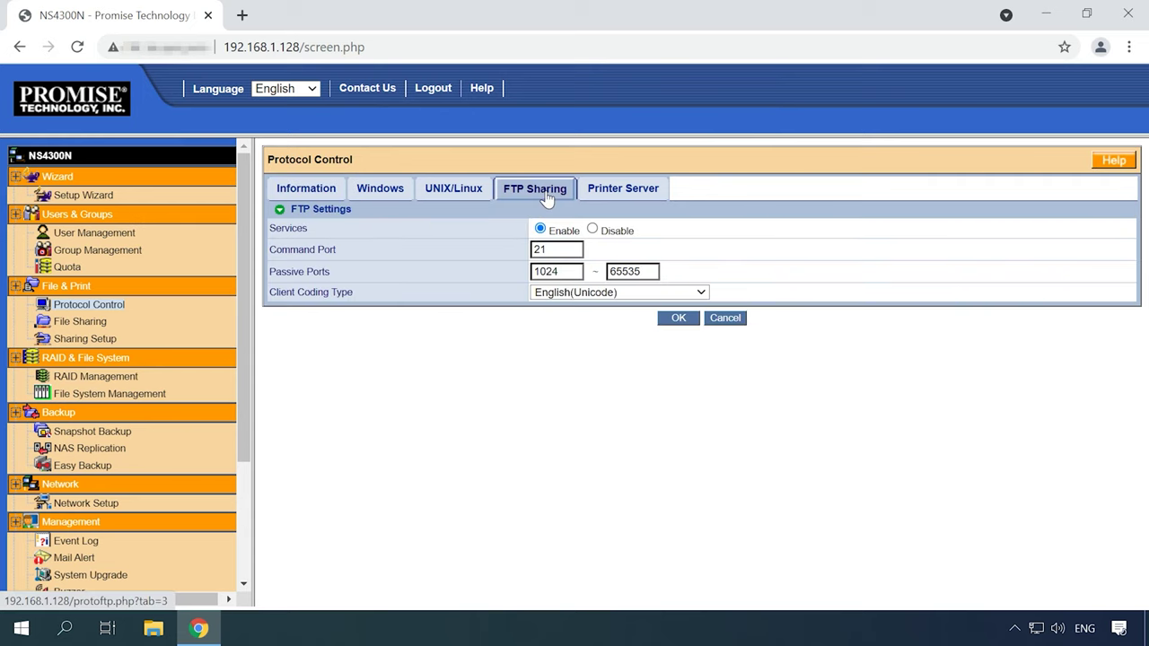
pyautogui.click(556, 271)
# - Save FTP sharing with port 21 and passive ports 1024 to 65535
pyautogui.click(643, 272)
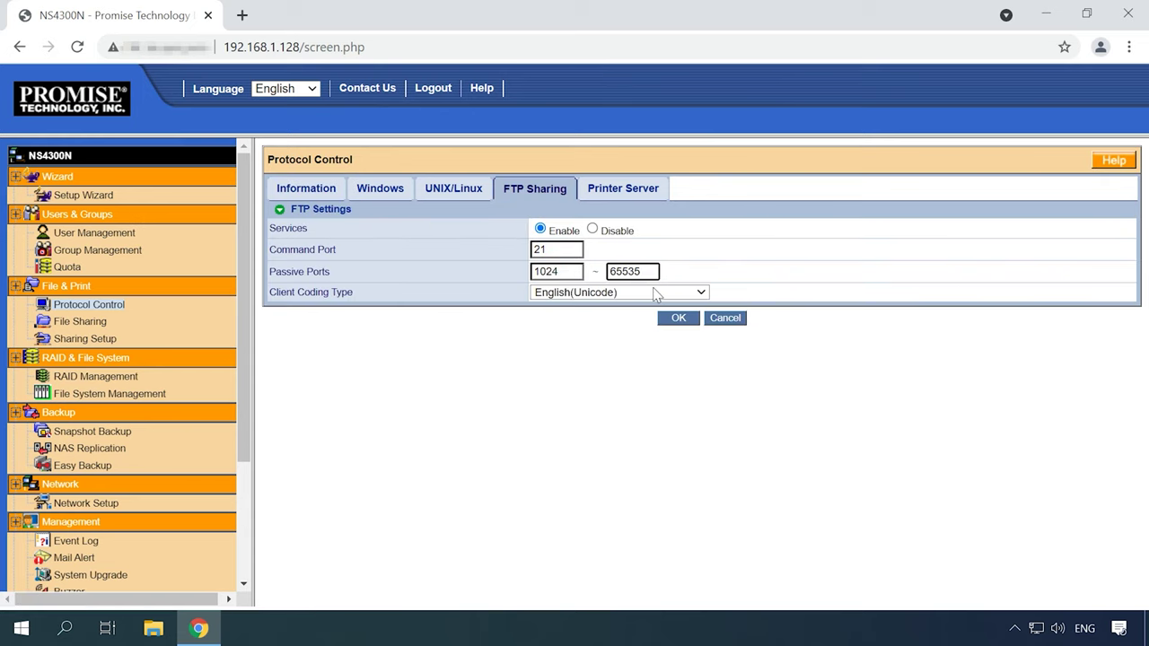
pyautogui.click(680, 327)
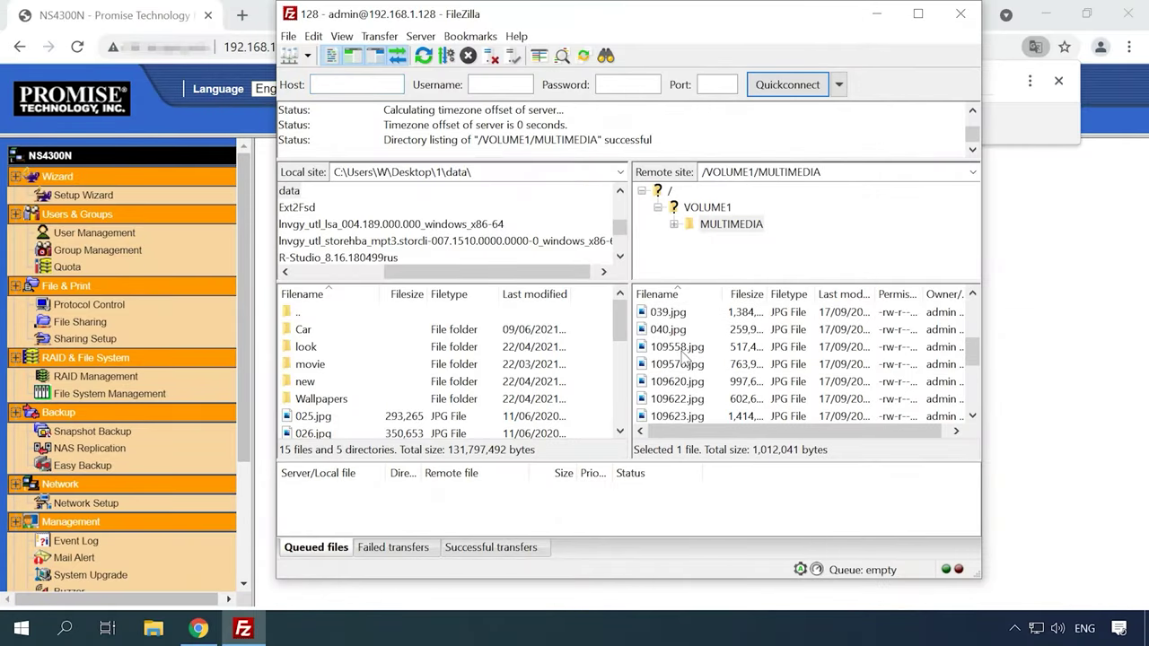
# - Select eight JPG files in the remote MULTIMEDIA folder and delete them
pyautogui.keyDown('shift'); pyautogui.click(689, 381); pyautogui.keyUp('shift')
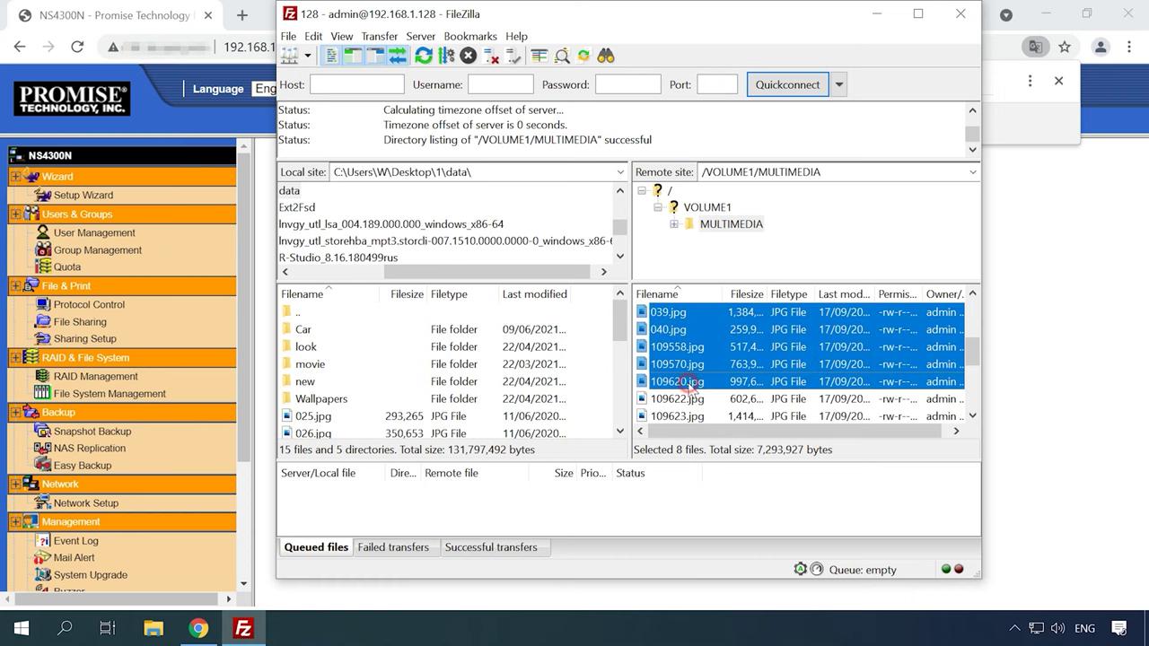
pyautogui.press('Delete')
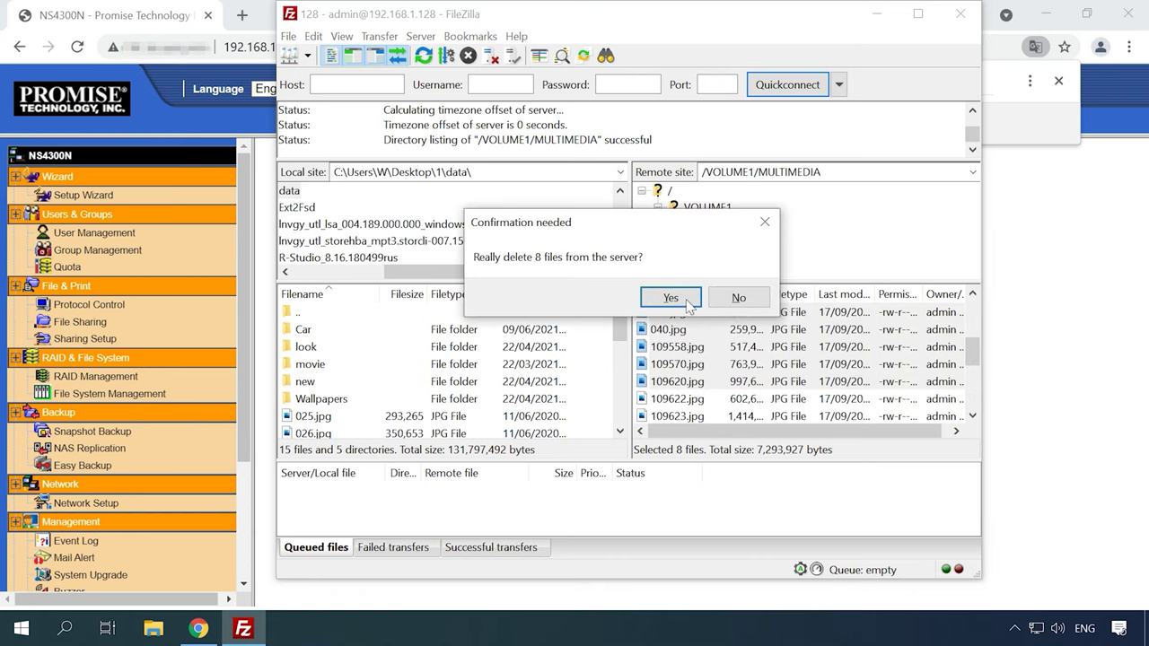
pyautogui.click(673, 297)
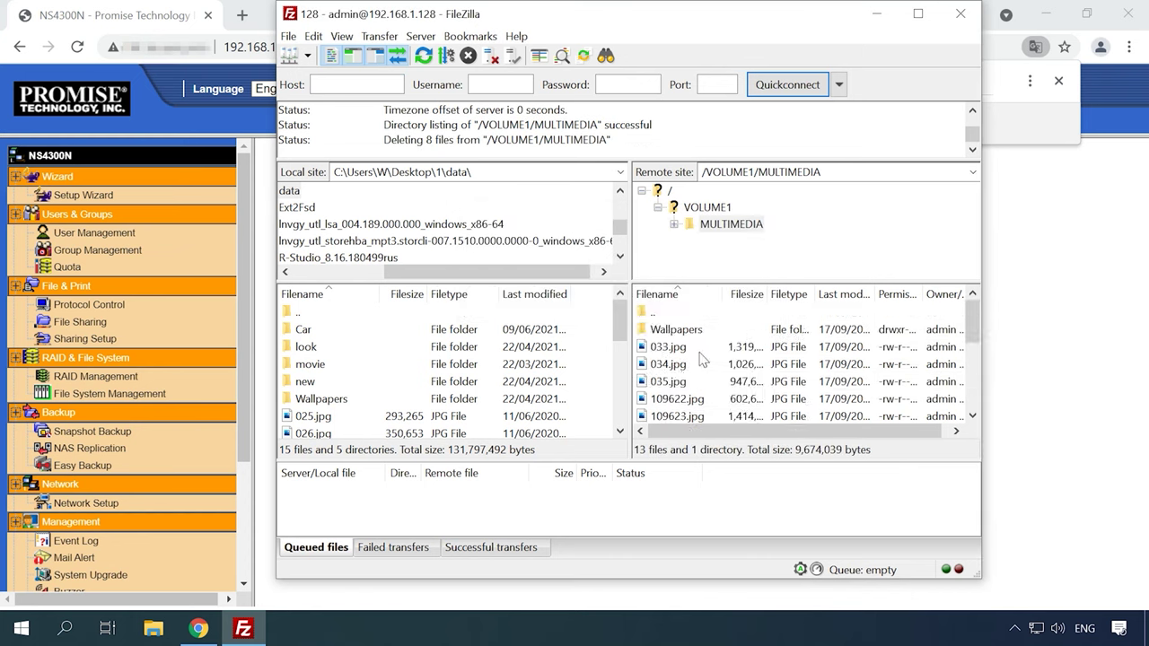
pyautogui.scroll(3, 705, 384)
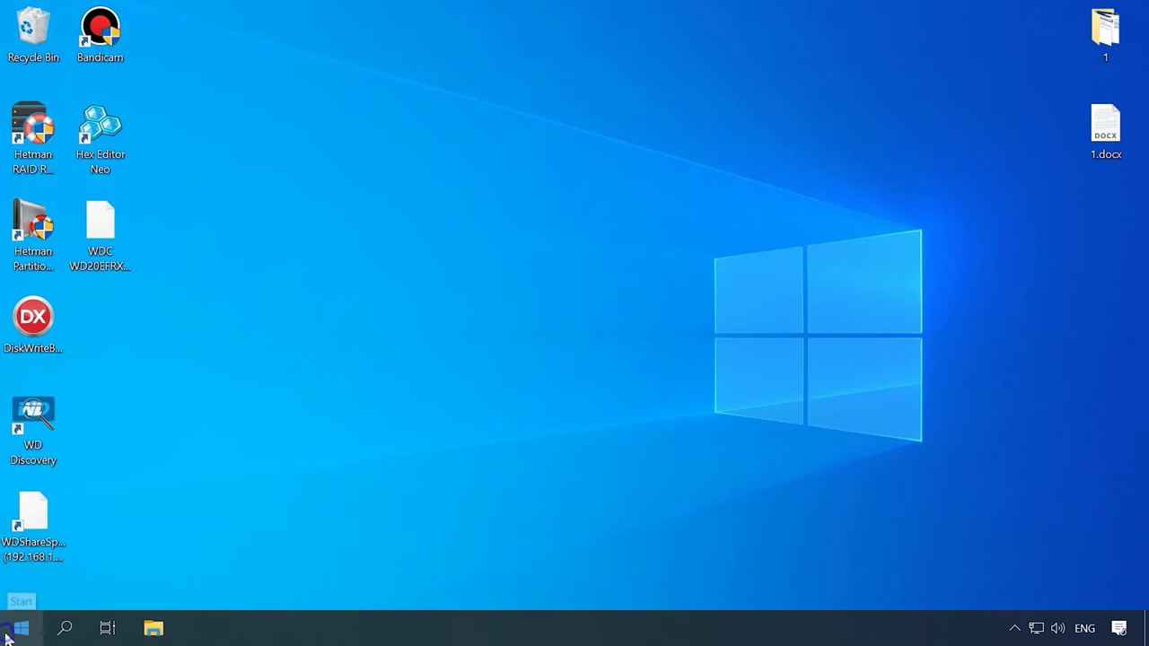
# - Launch Disk Management, maximize it, and cancel initialising Disk 3
pyautogui.rightClick(18, 633)
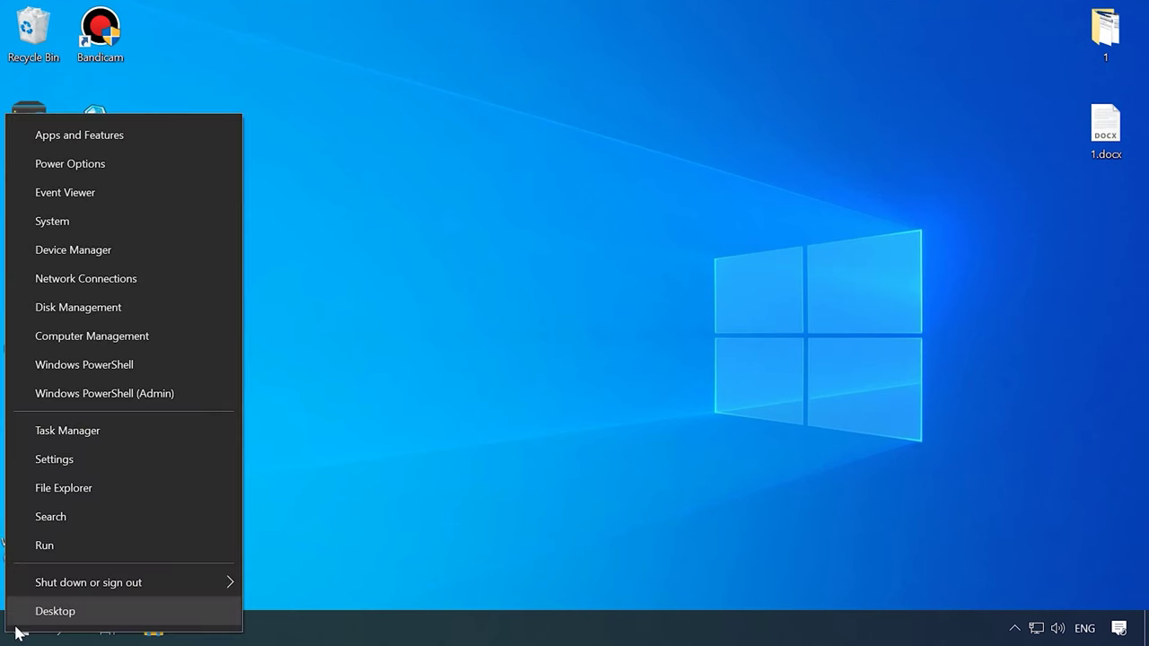
pyautogui.click(90, 311)
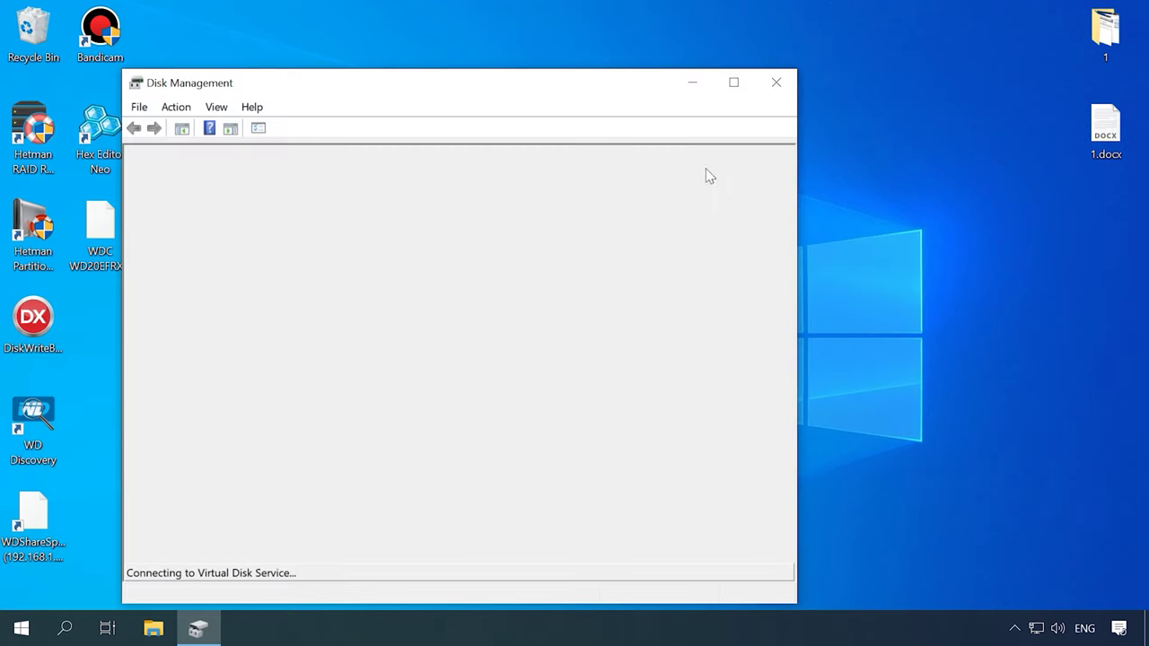
pyautogui.doubleClick(732, 90)
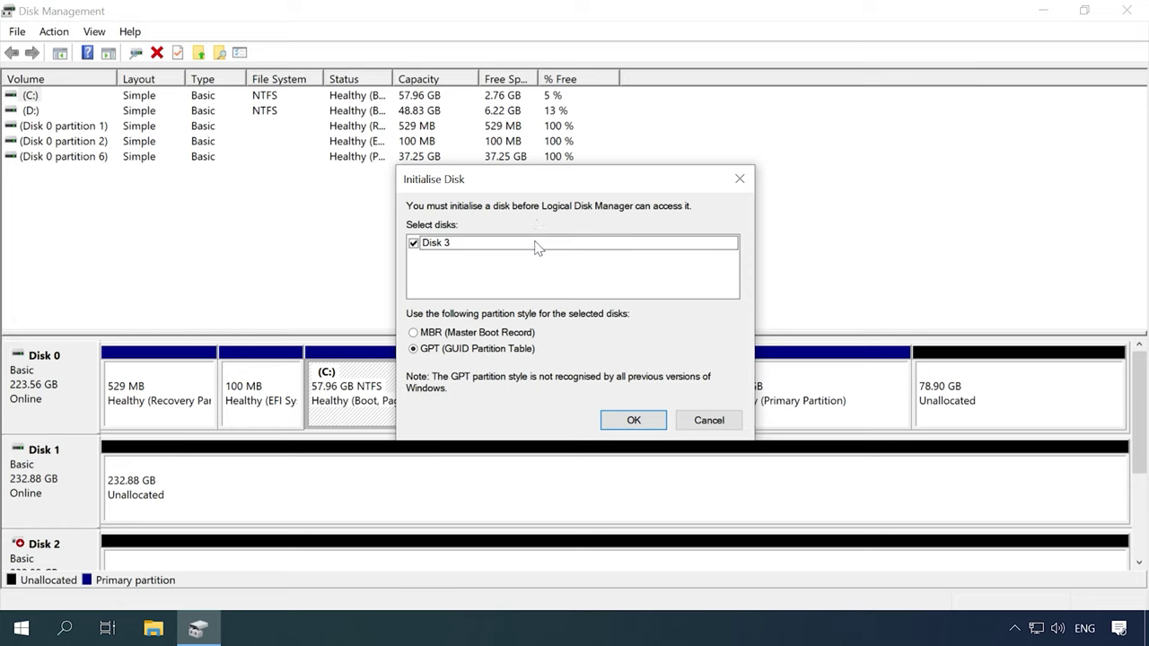
pyautogui.click(714, 421)
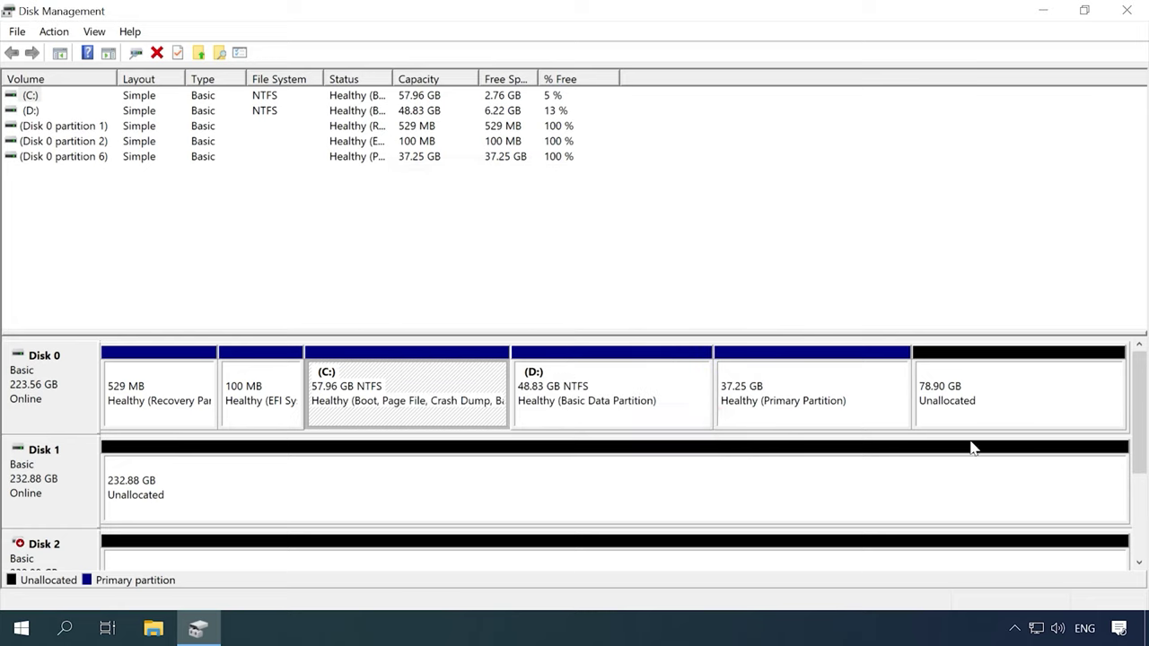
pyautogui.click(1139, 430)
pyautogui.moveTo(1140, 430); pyautogui.dragTo(1141, 494)
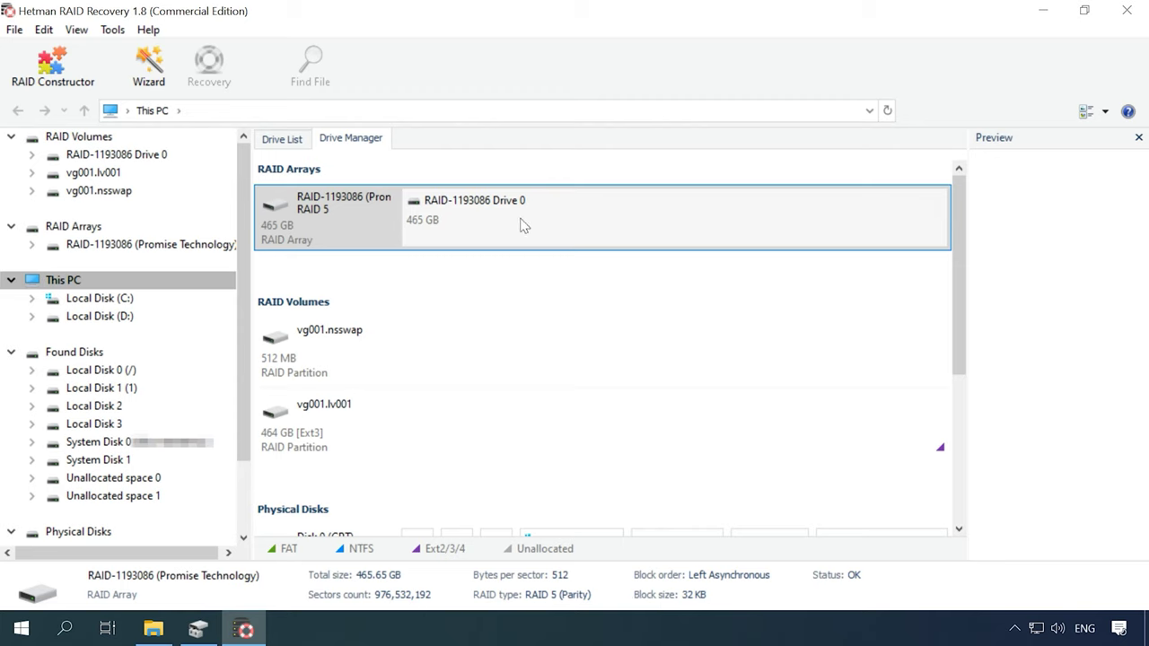
# - Show details of the 464.66 GB Ext3 volume vg001.lv001 under RAID Volumes
pyautogui.click(359, 431)
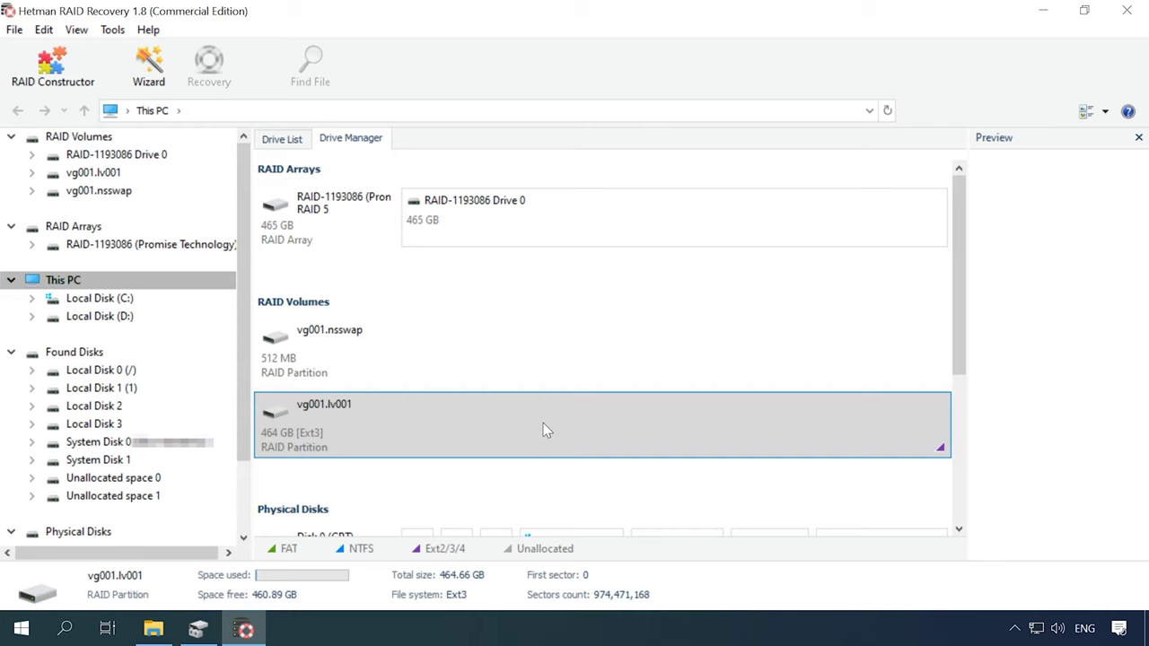
# - Run a fast scan on the vg001.lv001 volume to list its 12 recovered folders
pyautogui.rightClick(543, 423)
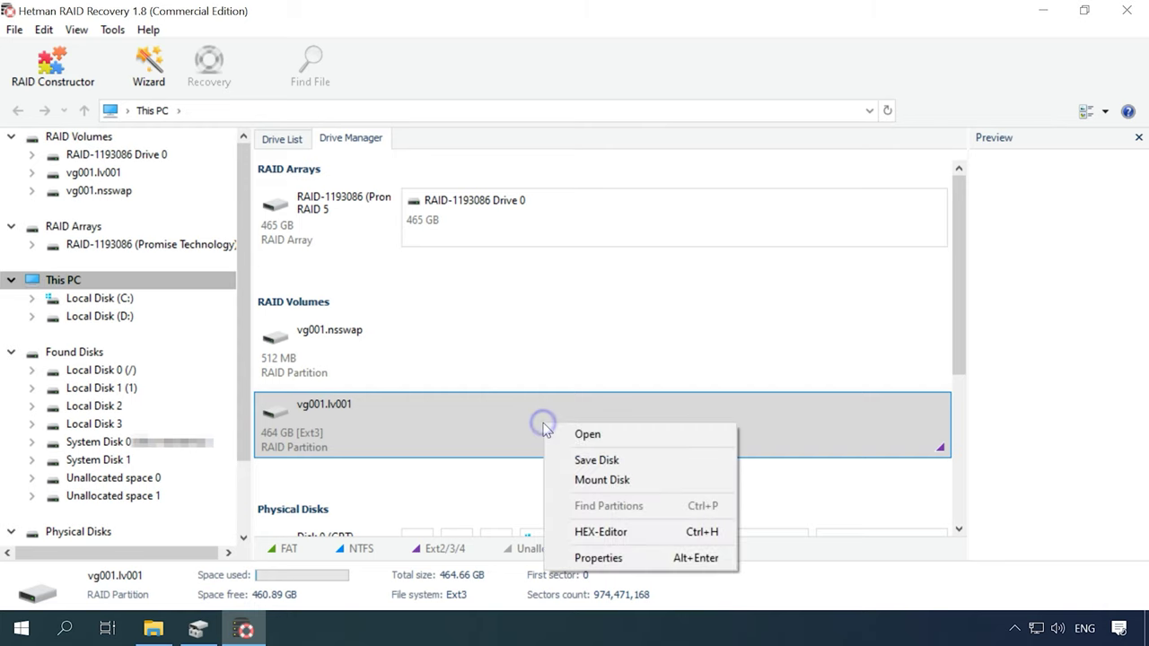
pyautogui.click(604, 440)
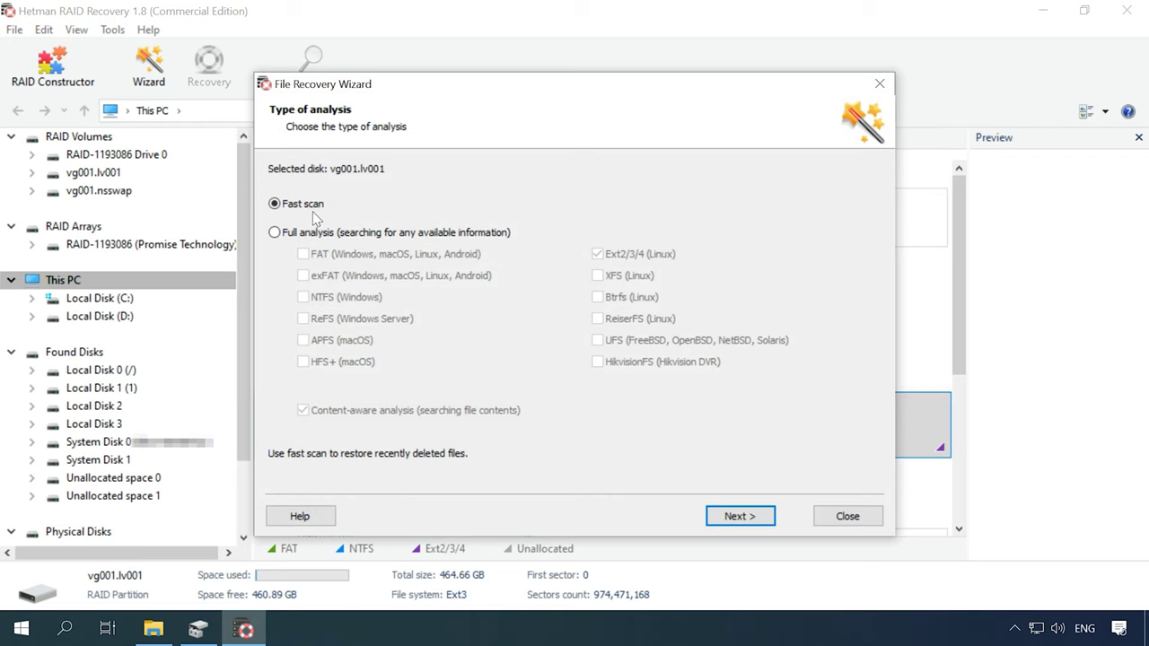
pyautogui.click(756, 519)
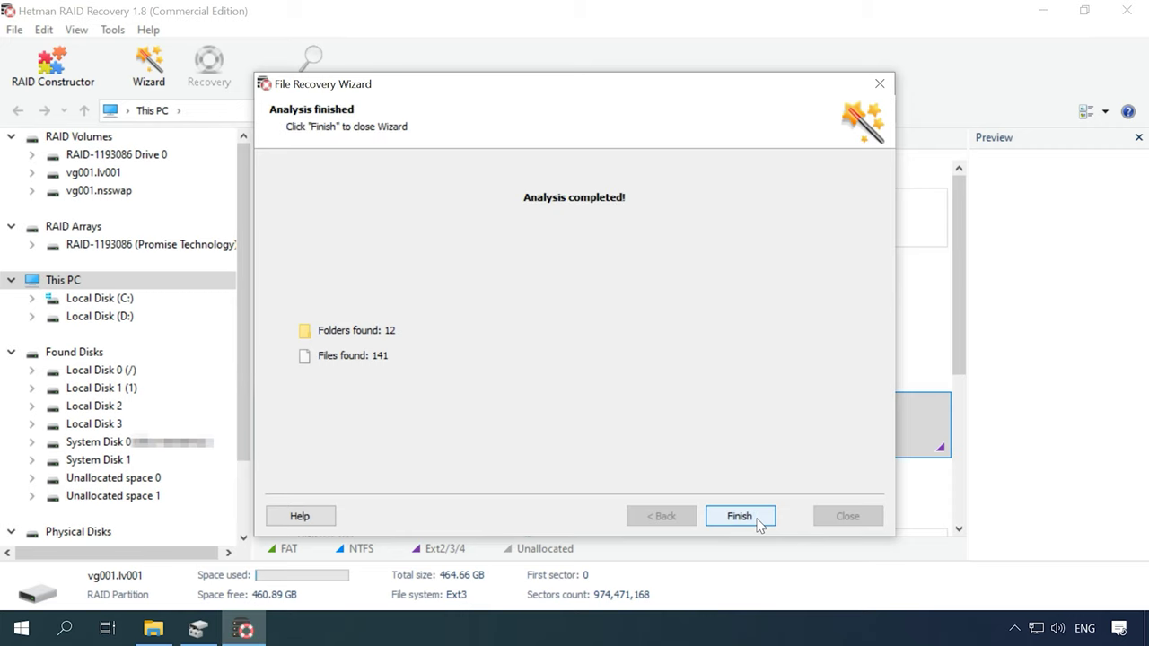
pyautogui.click(742, 522)
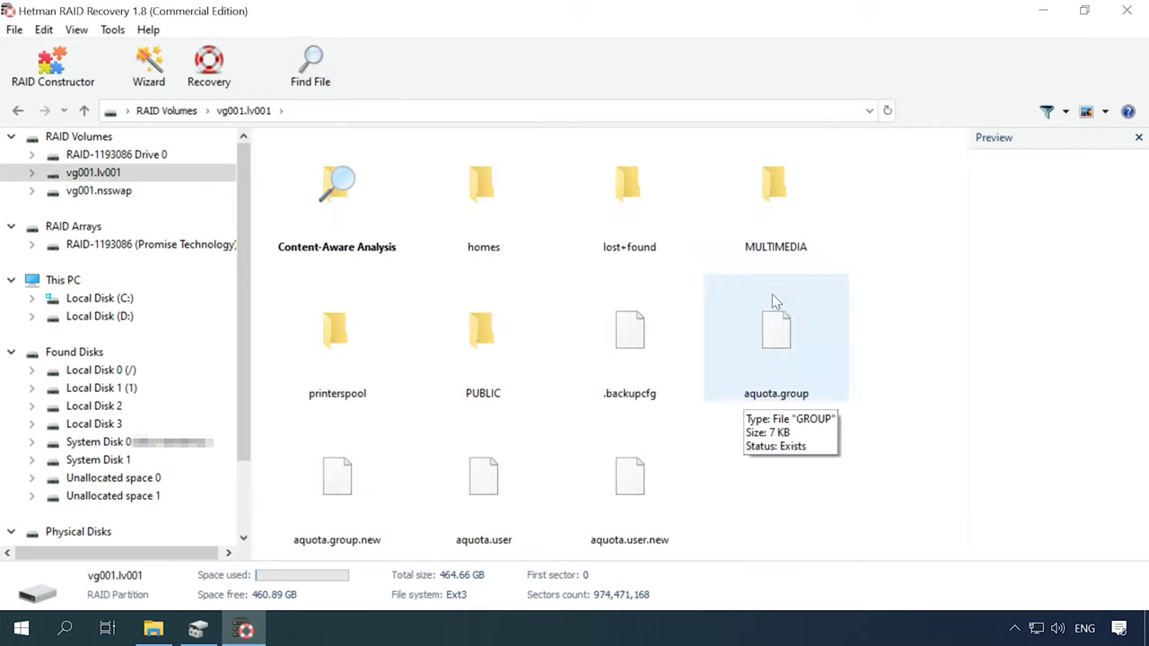
# - Open the MULTIMEDIA folder and browse into its Wallpapers subfolder
pyautogui.doubleClick(790, 227)
pyautogui.click(917, 287)
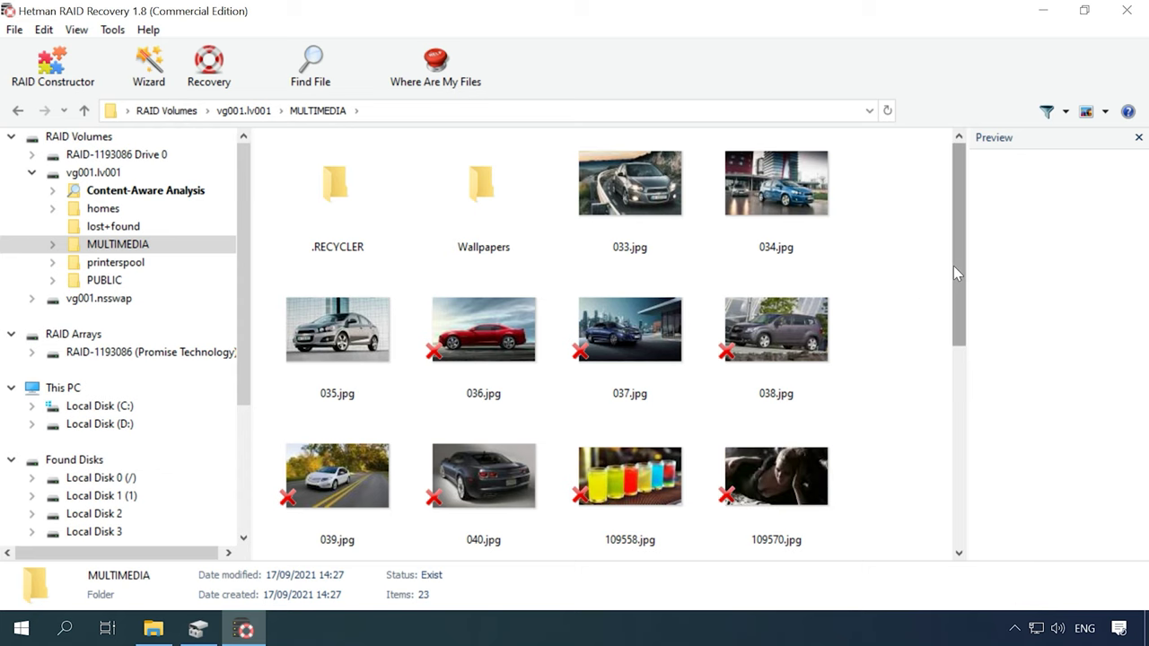
pyautogui.moveTo(953, 266)
pyautogui.mouseDown()
pyautogui.moveTo(944, 488)
pyautogui.moveTo(946, 264)
pyautogui.mouseUp()
pyautogui.moveTo(887, 314); pyautogui.dragTo(491, 337)
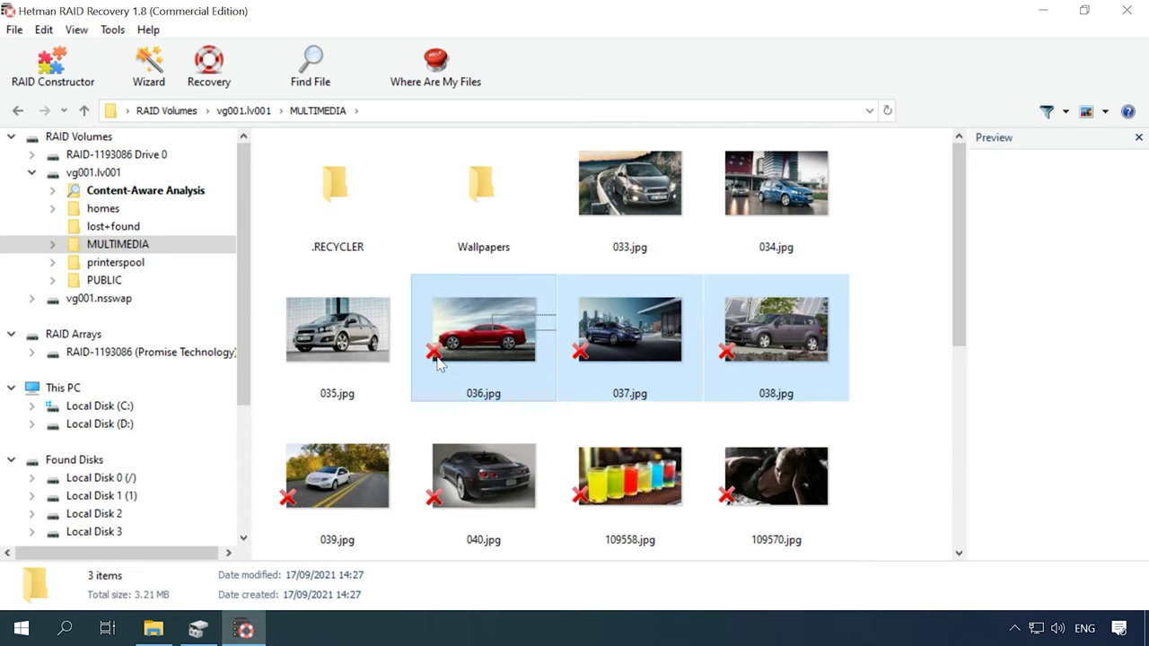
pyautogui.moveTo(458, 328); pyautogui.dragTo(460, 326)
pyautogui.doubleClick(482, 183)
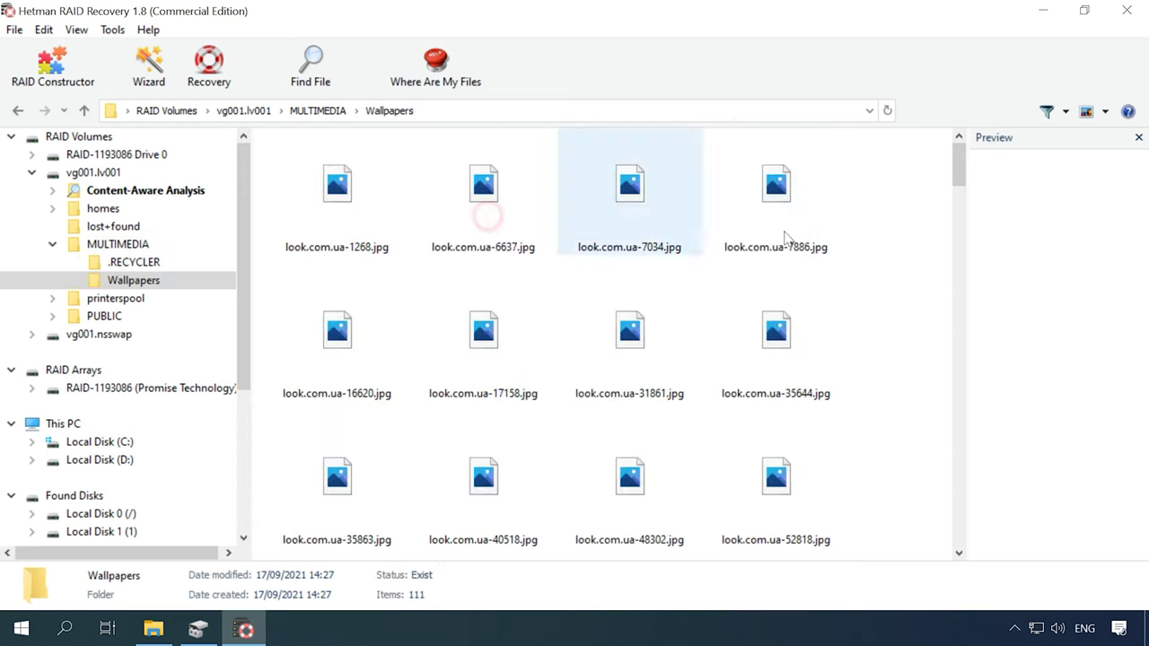
pyautogui.click(927, 227)
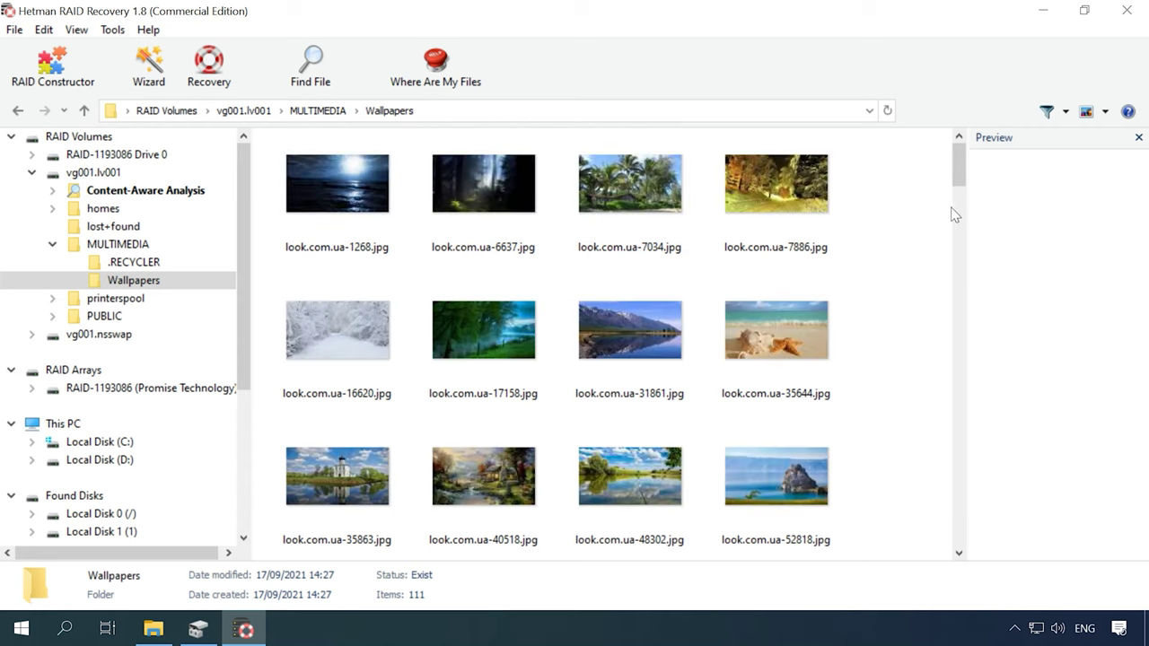
pyautogui.moveTo(960, 180)
pyautogui.mouseDown()
pyautogui.moveTo(958, 541)
pyautogui.moveTo(946, 173)
pyautogui.mouseUp()
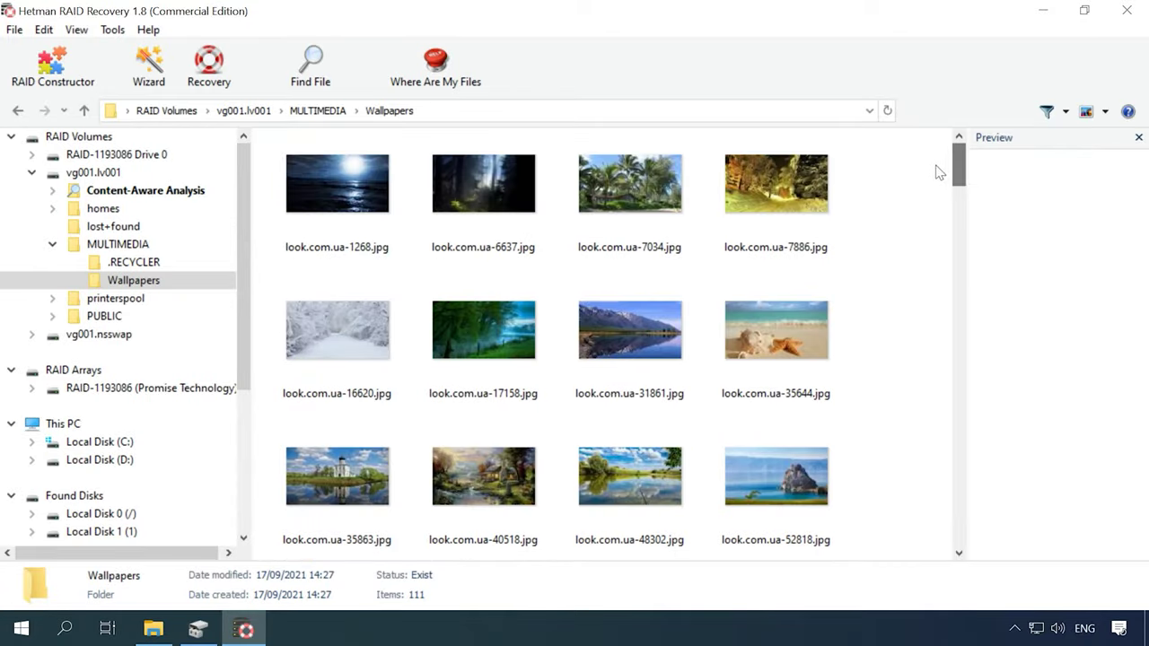
# - Return to MULTIMEDIA and select the deleted images 036.jpg, 037.jpg and 038.jpg
pyautogui.click(82, 111)
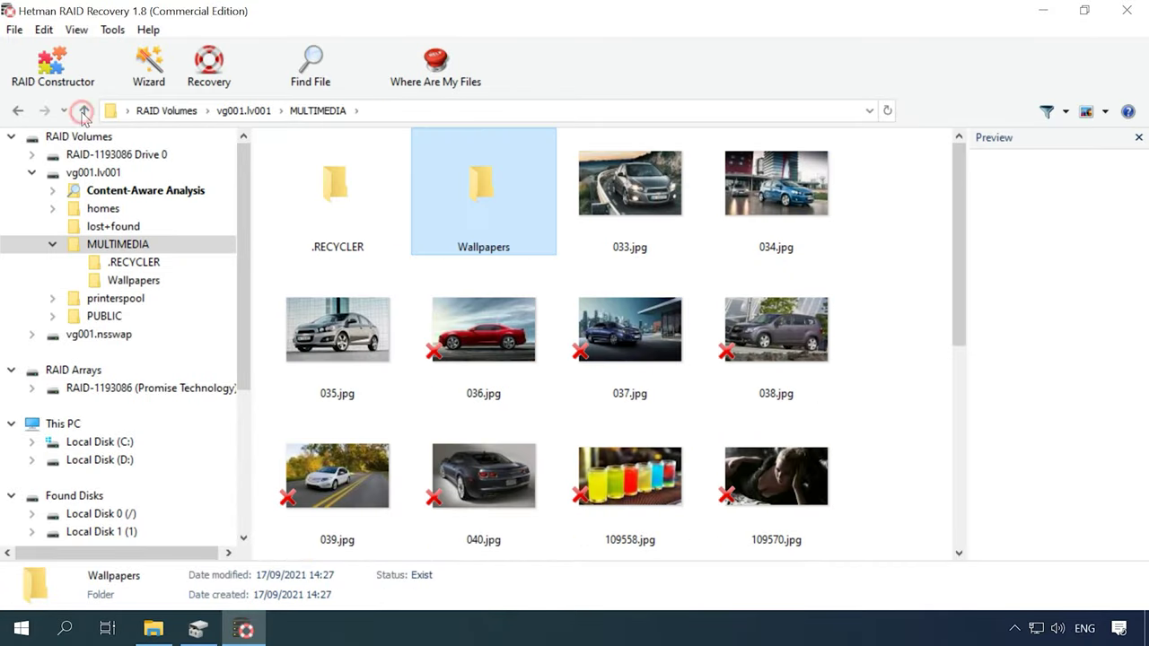
pyautogui.click(926, 283)
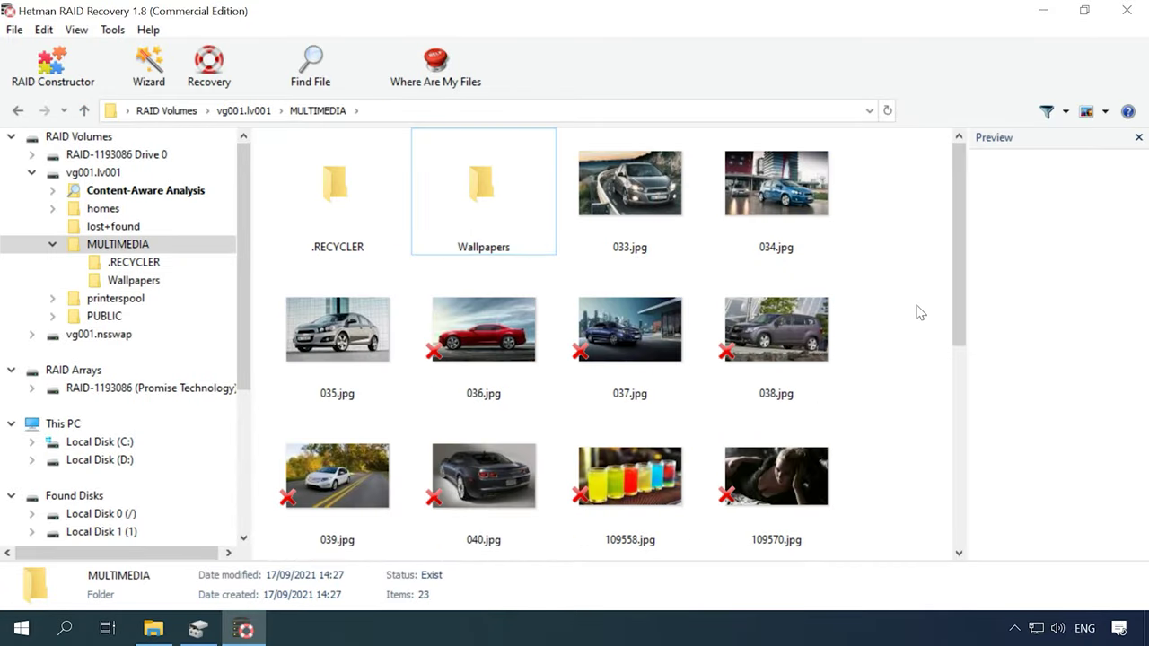
pyautogui.moveTo(922, 329); pyautogui.dragTo(497, 339)
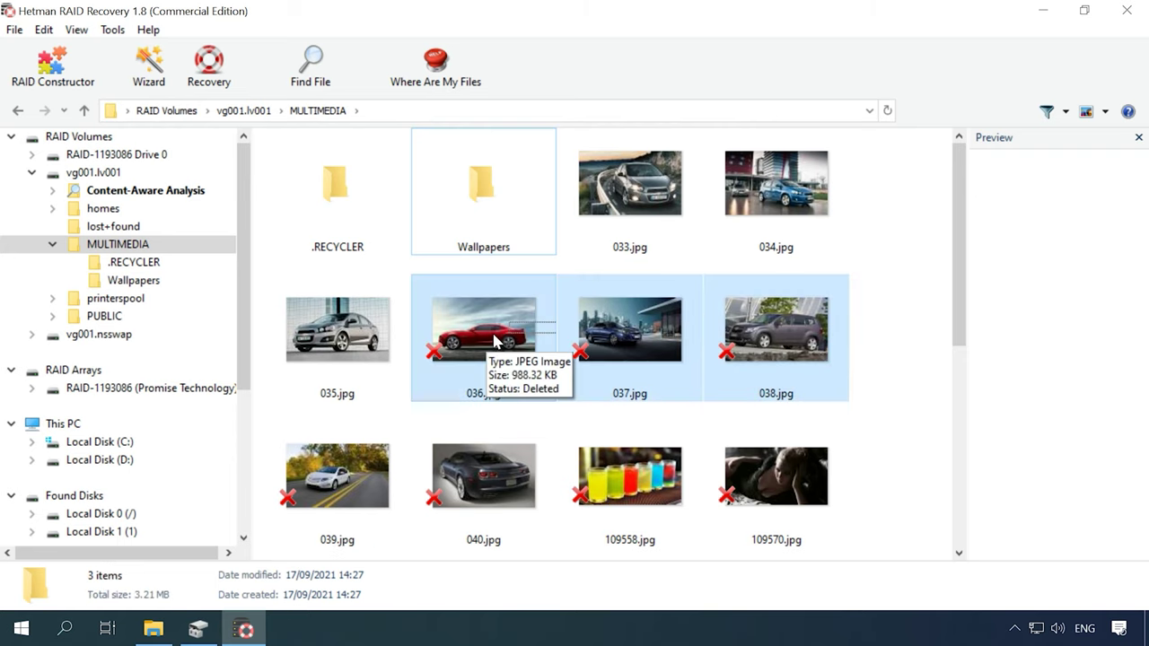
# - Recover the three selected images (3.21 MB) to the hard disk folder C:\01\
pyautogui.click(209, 88)
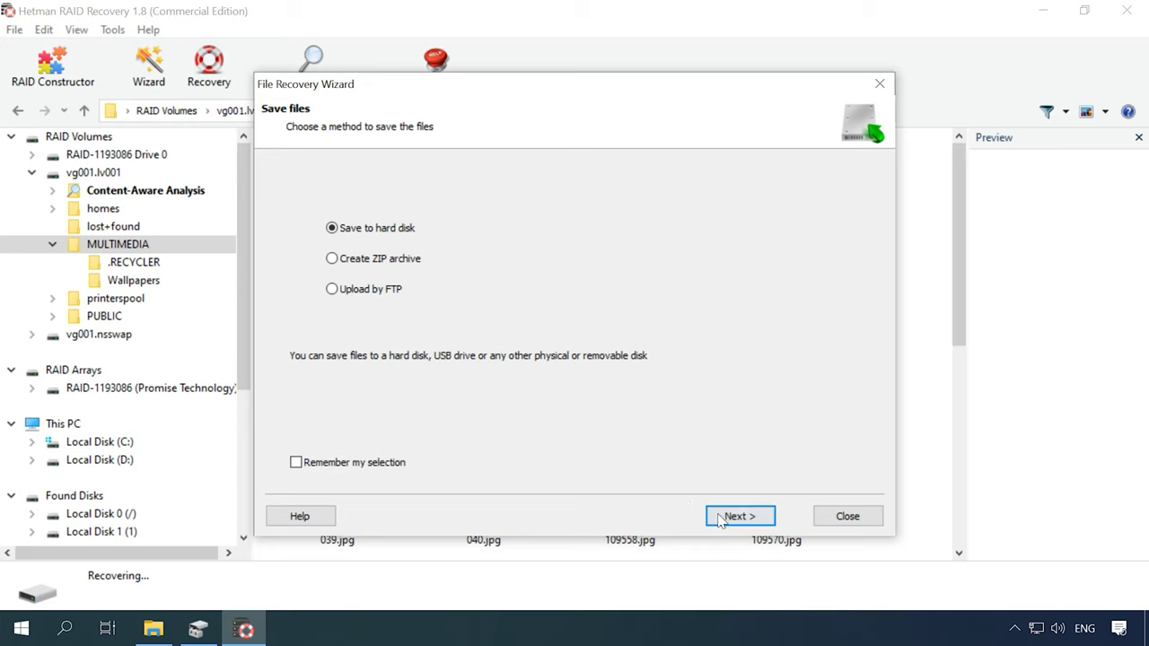
pyautogui.click(736, 516)
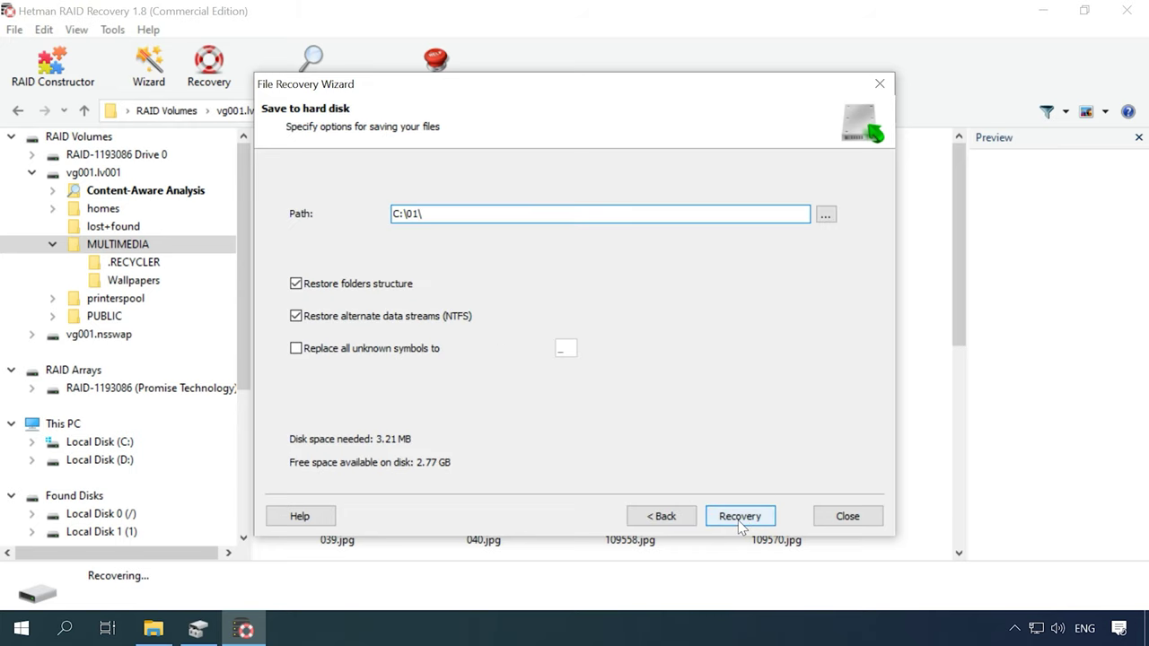
pyautogui.click(739, 518)
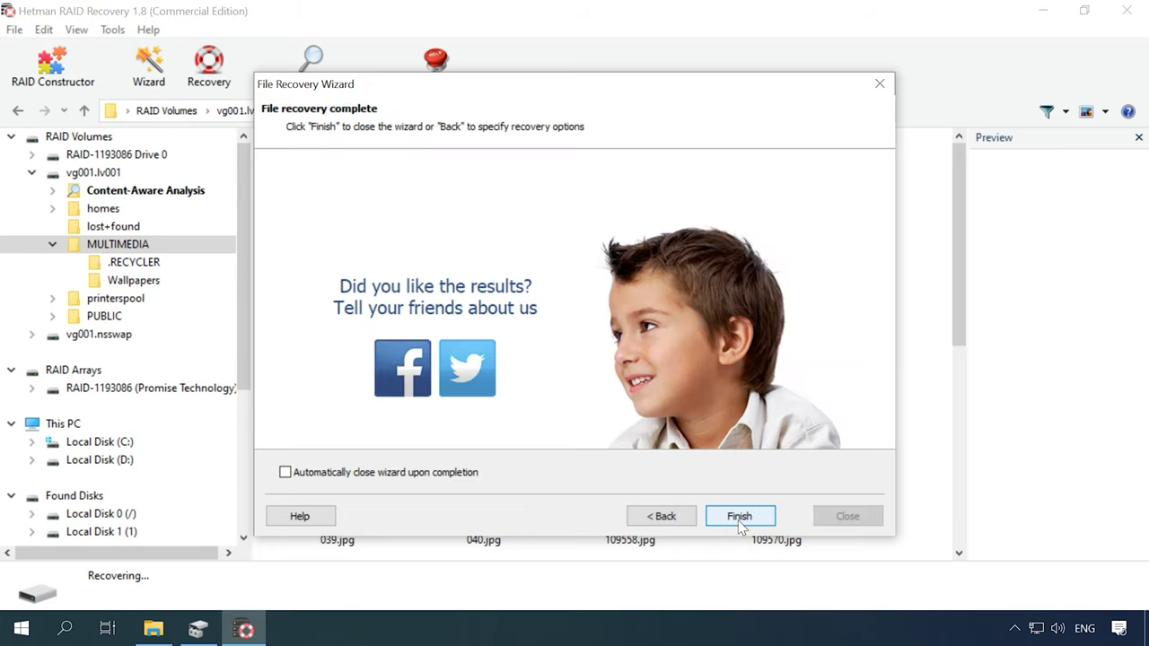
pyautogui.click(739, 518)
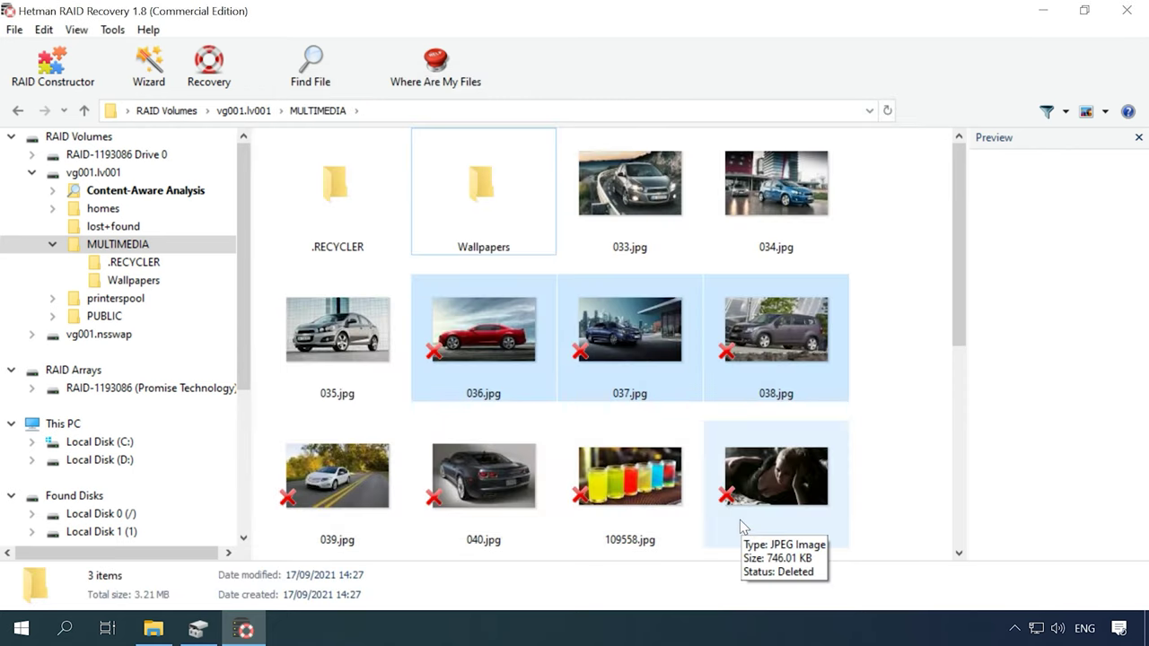
# - Open C:\01 and select the recovered 036.jpg, 037.jpg and 038.jpg
pyautogui.click(154, 632)
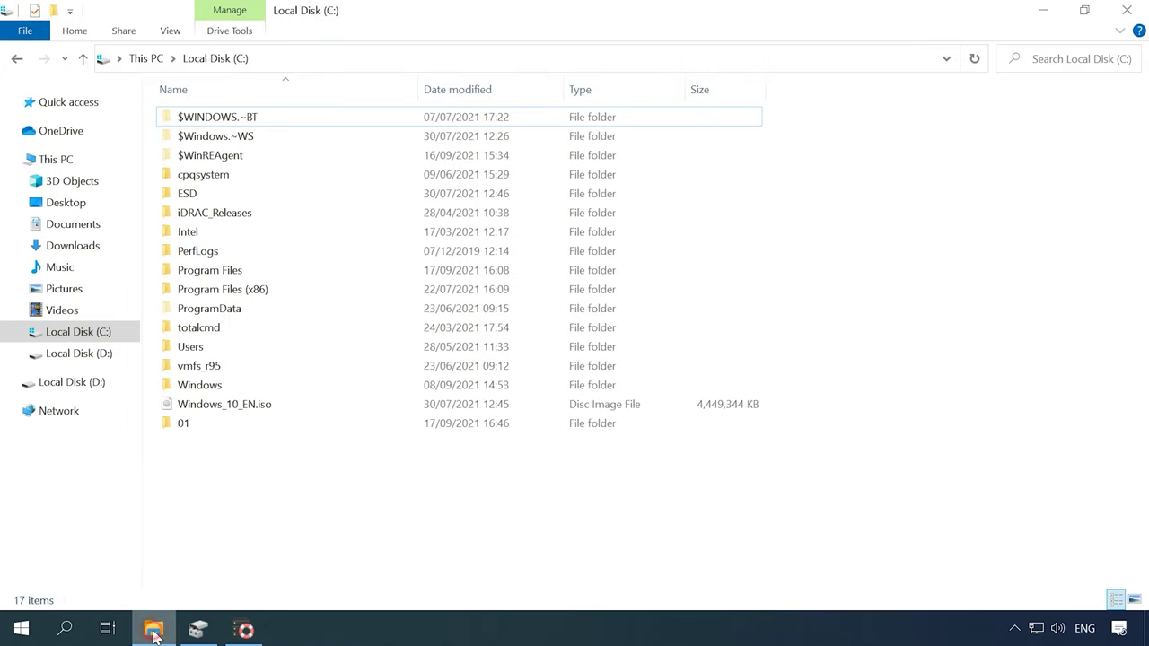
pyautogui.doubleClick(204, 426)
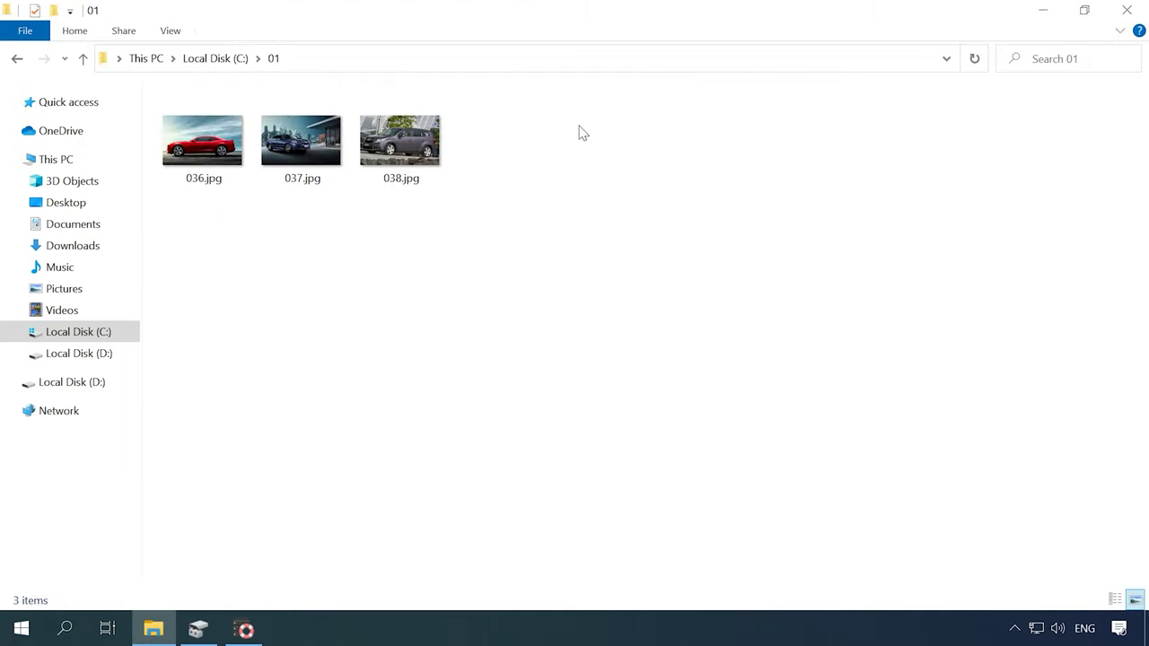
pyautogui.moveTo(579, 133); pyautogui.dragTo(228, 209)
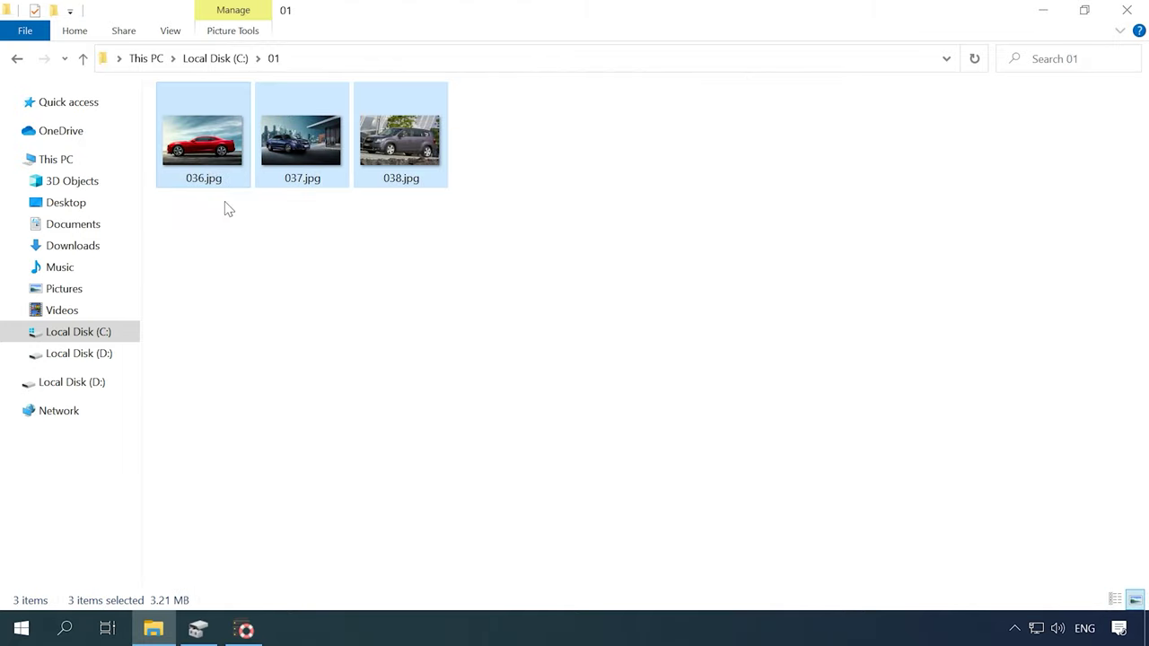